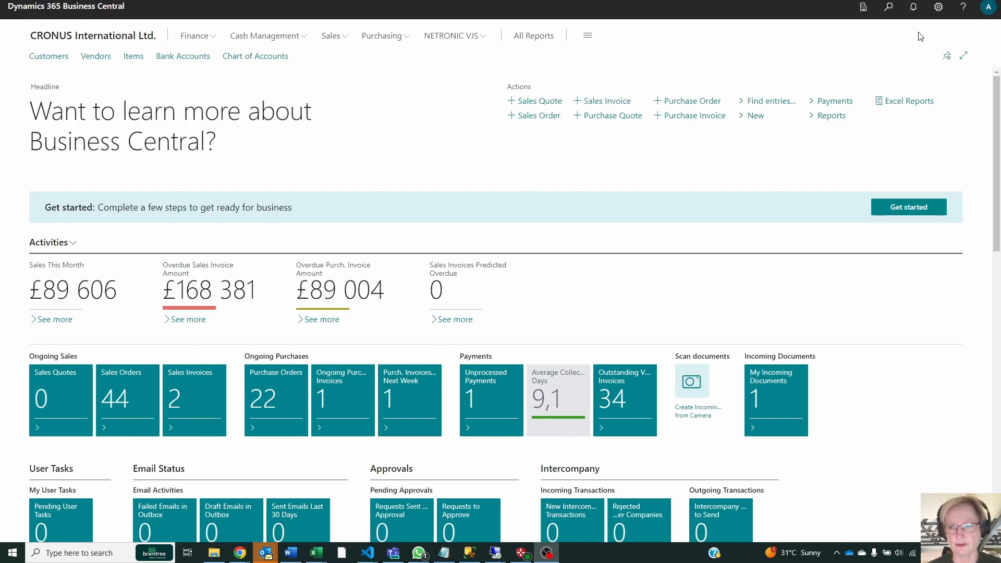
Step: Find the Allocation Accounts list and open the RENTAL ALLOCATION account for editing
{"action": "left_click", "coordinate": [889, 12]}
{"action": "type", "text": "alloca accou"}
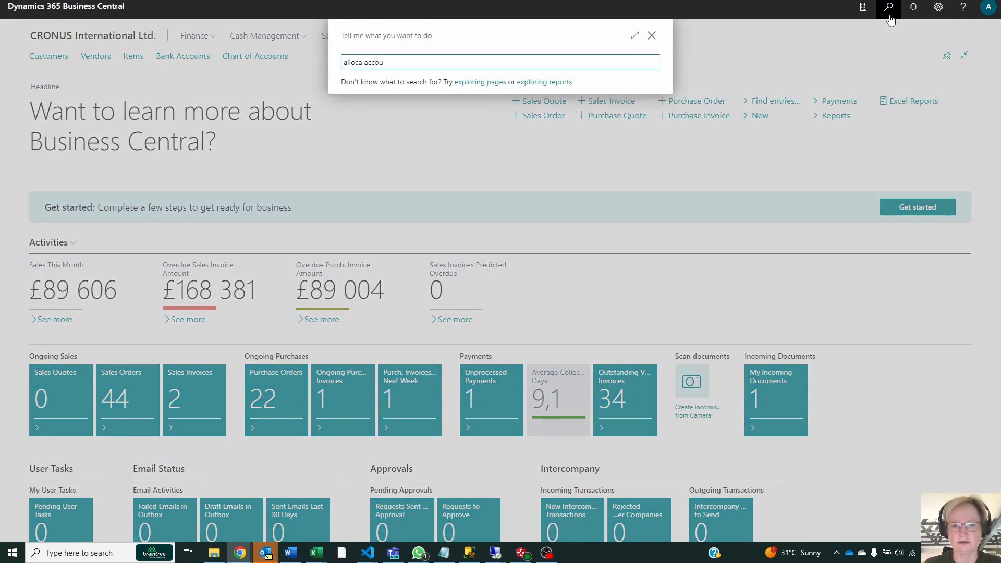
{"action": "type", "text": "nt"}
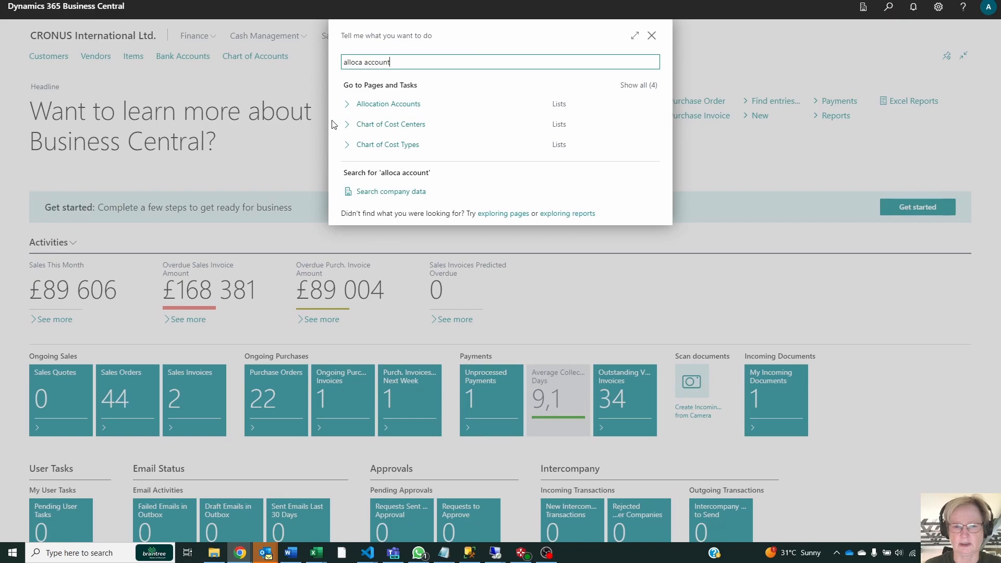
{"action": "left_click", "coordinate": [369, 106]}
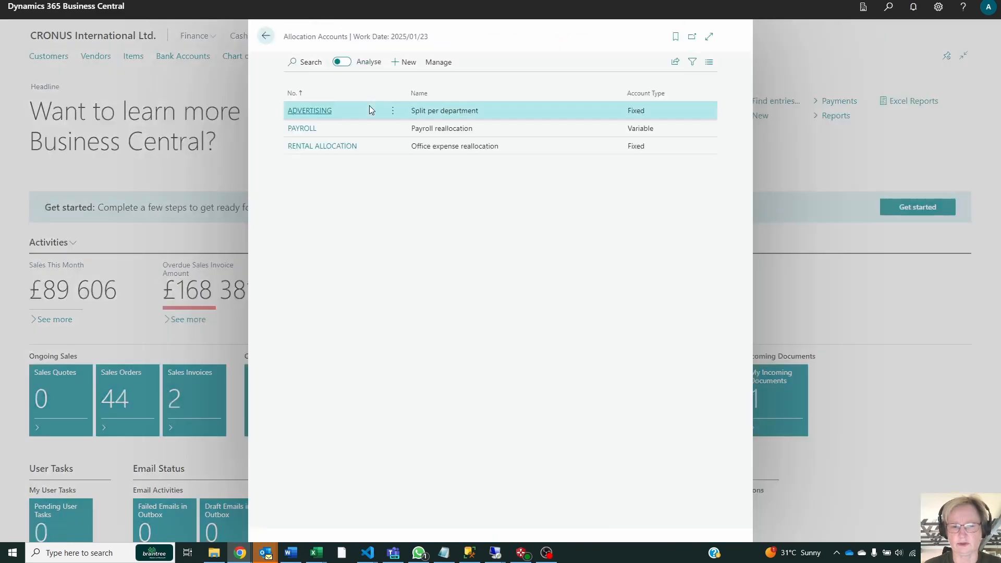
{"action": "left_click", "coordinate": [326, 149]}
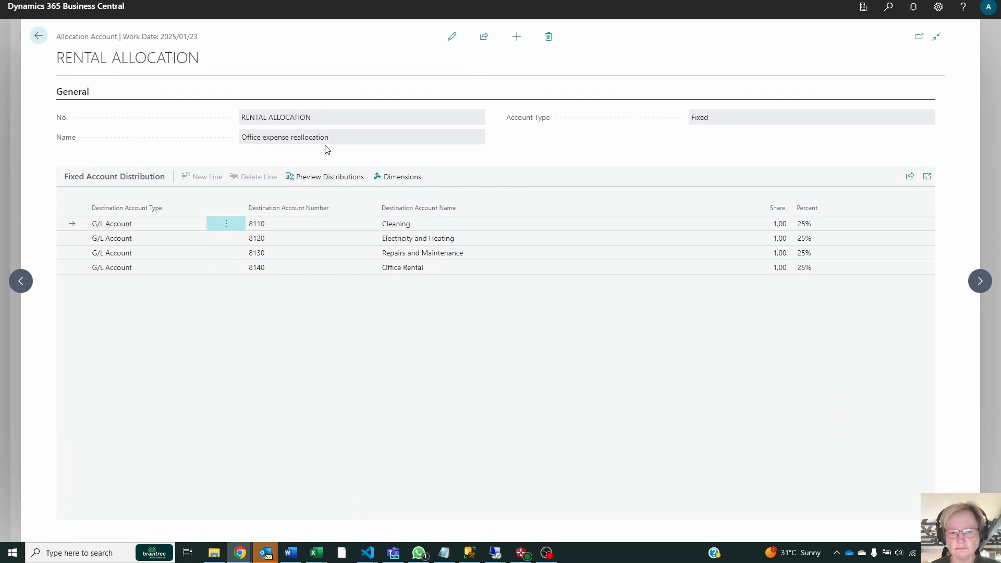
{"action": "left_click", "coordinate": [452, 37]}
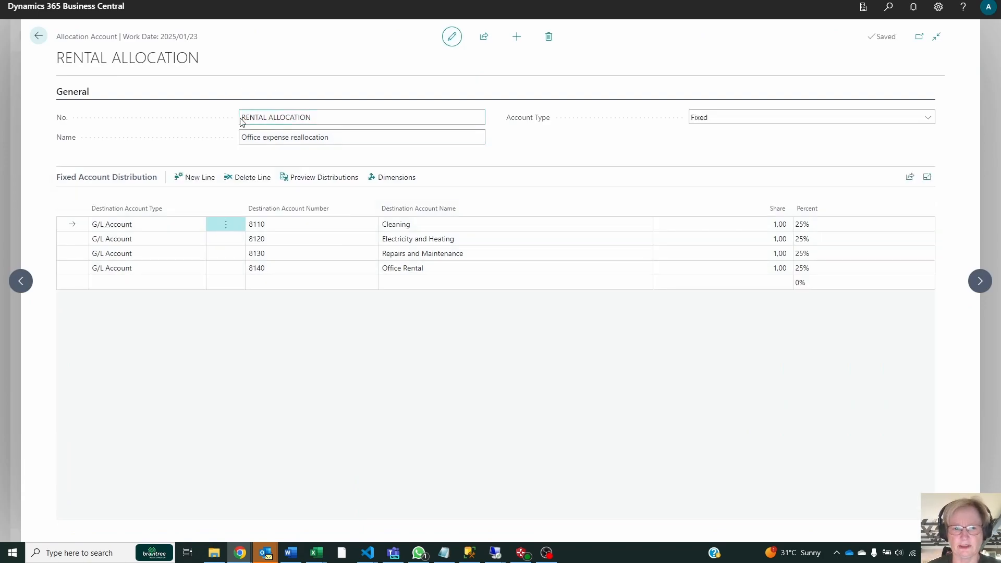
Step: Check the rental allocation account's number and name, and review the available account type options
{"action": "left_click", "coordinate": [349, 112]}
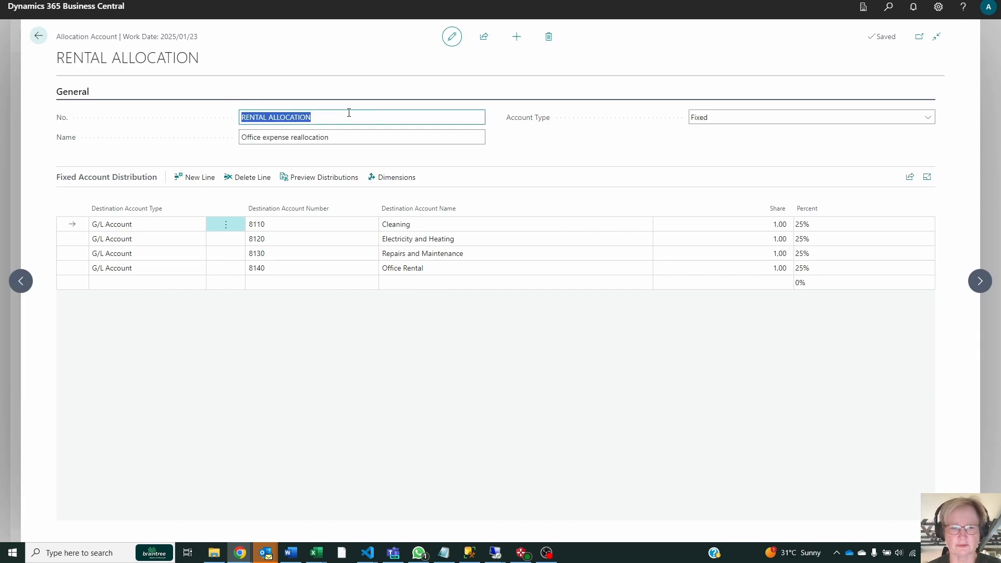
{"action": "left_click", "coordinate": [354, 134]}
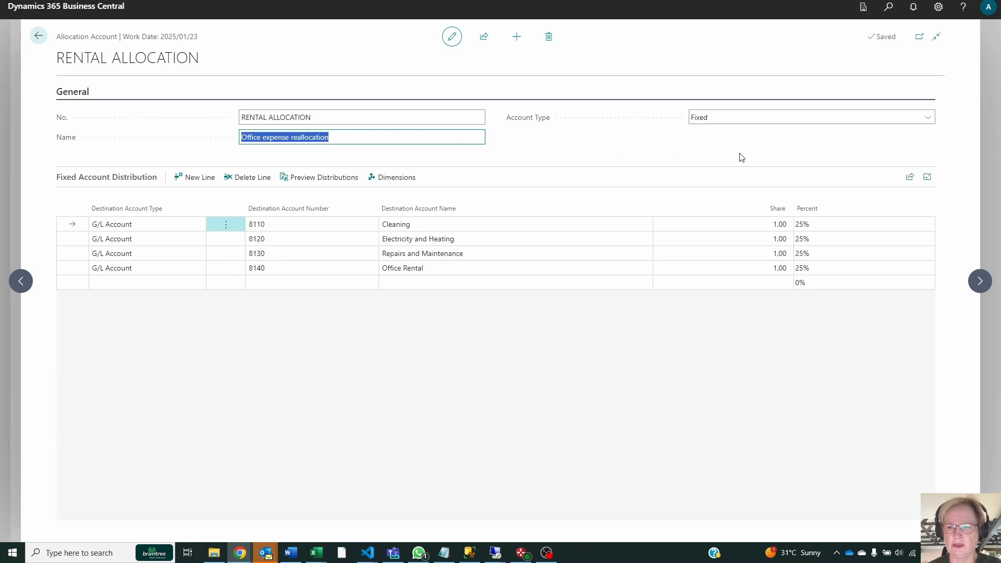
{"action": "left_click", "coordinate": [884, 123]}
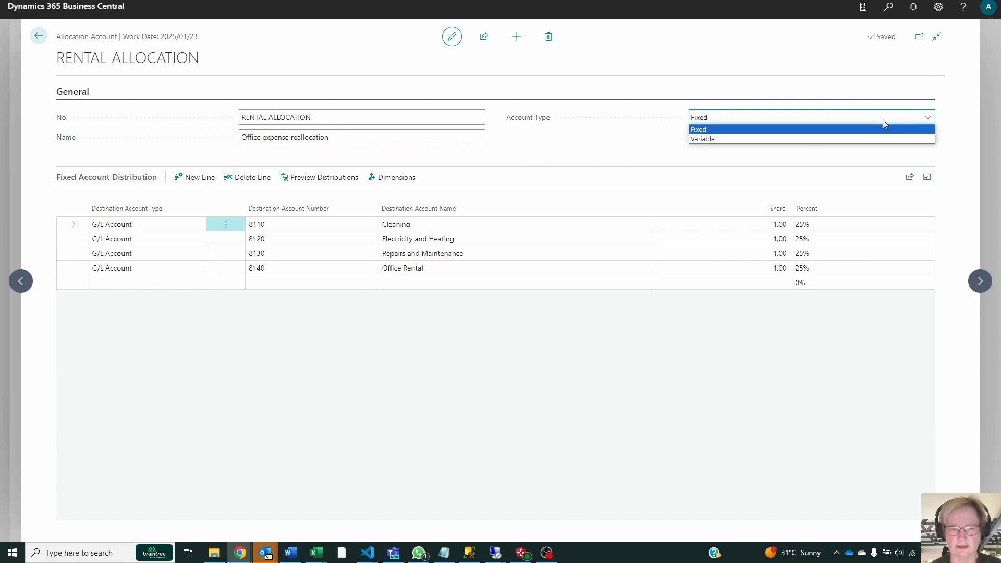
{"action": "left_click", "coordinate": [883, 120]}
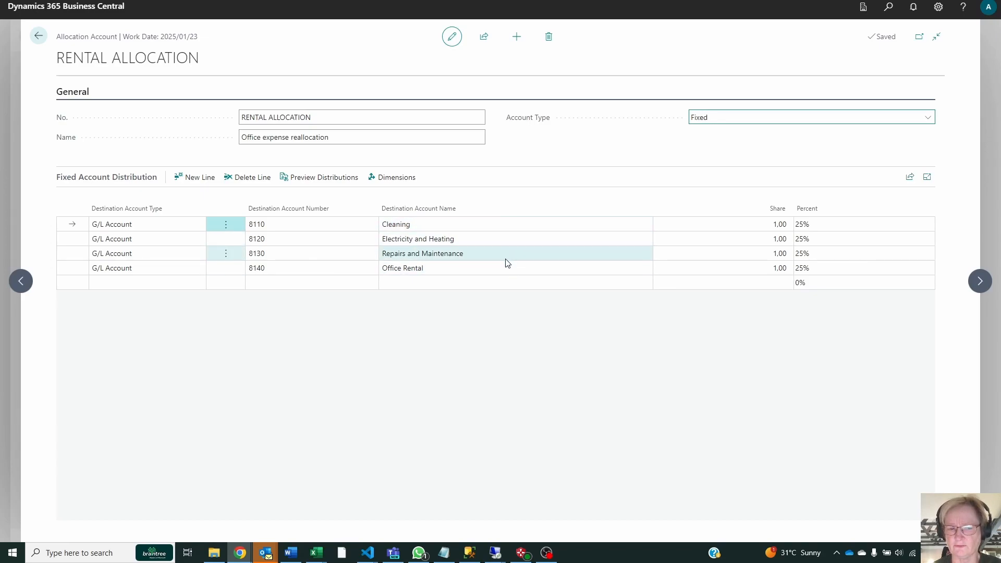
Step: Review the percentages on the rental allocation account's fixed distribution lines
{"action": "left_click", "coordinate": [832, 229]}
{"action": "key", "text": "Down"}
{"action": "key", "text": "Down"}
{"action": "key", "text": "Down"}
{"action": "key", "text": "Up"}
{"action": "key", "text": "Up"}
{"action": "key", "text": "Up"}
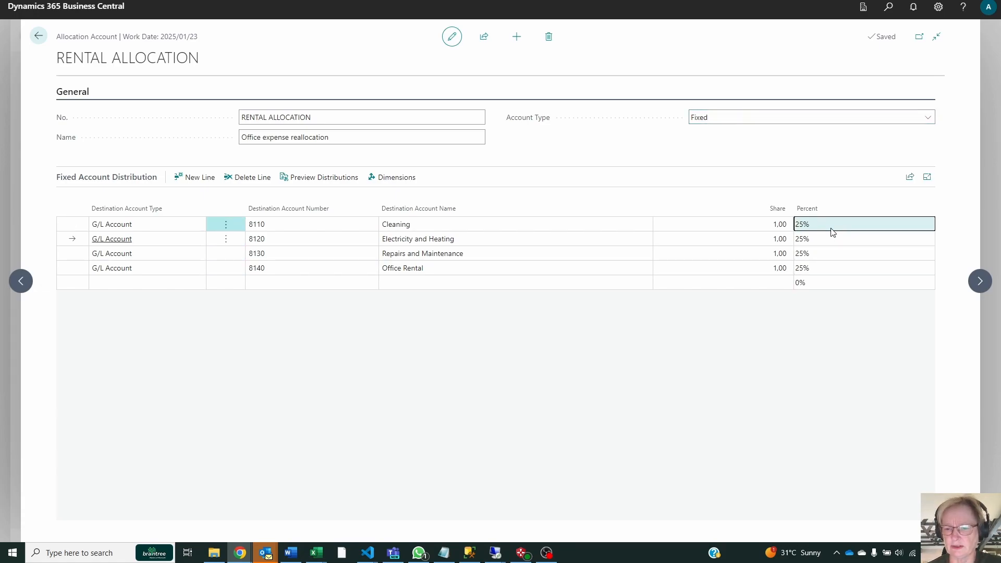
Step: Set the share to 2 for Cleaning and to 3 for Repairs and Maintenance
{"action": "key", "text": "shift+Tab"}
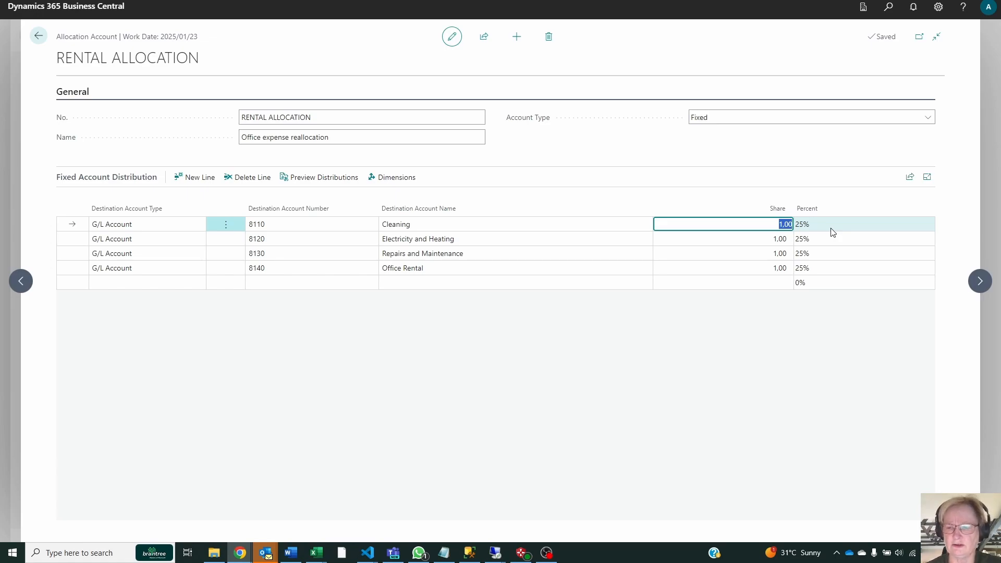
{"action": "type", "text": "2"}
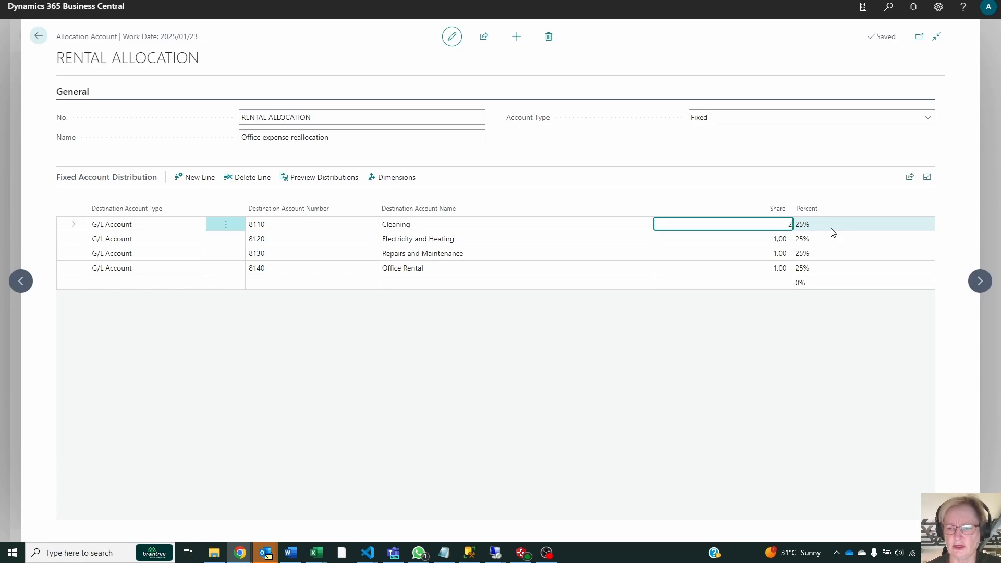
{"action": "key", "text": "Down"}
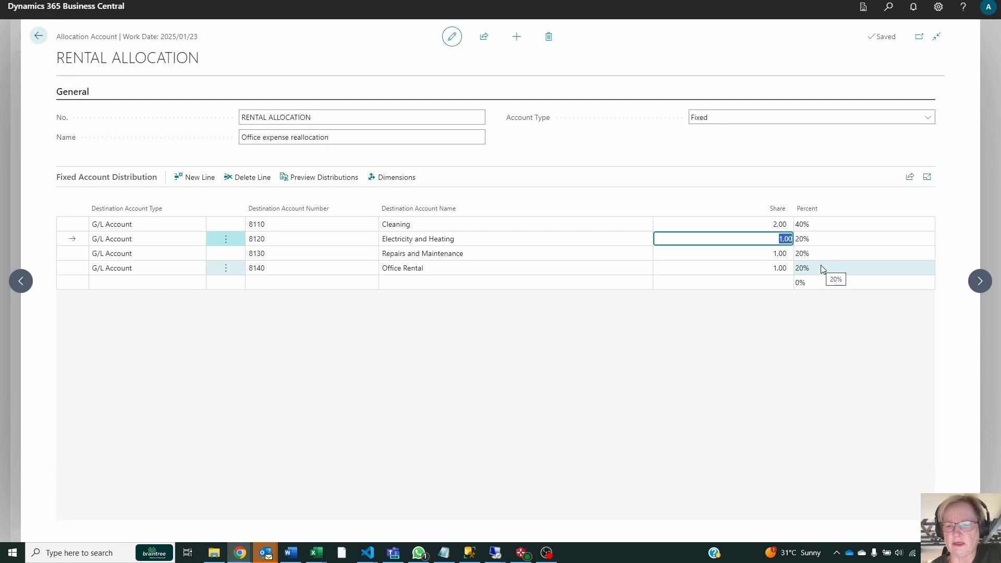
{"action": "key", "text": "Down"}
{"action": "type", "text": "3"}
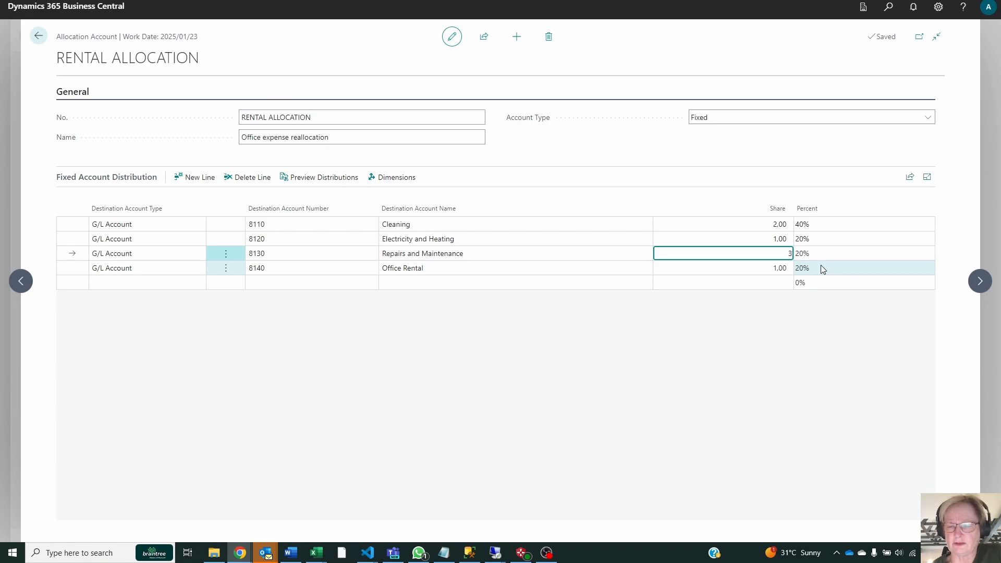
{"action": "key", "text": "Tab"}
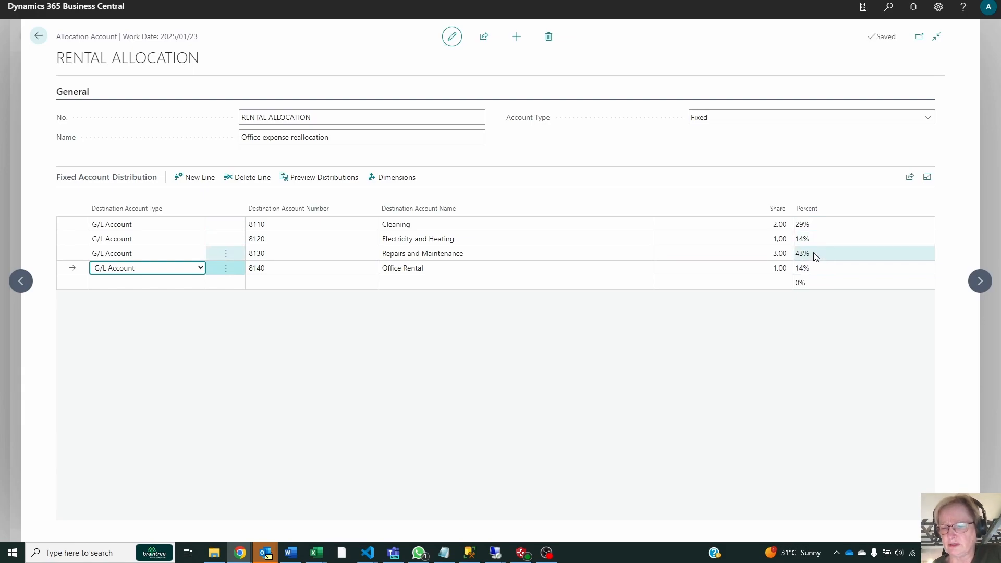
Step: Set the shares to 40 for Cleaning, 20 for Electricity and Heating, 20 for Repairs and Maintenance, and 10 for Office Rental
{"action": "left_click", "coordinate": [755, 227]}
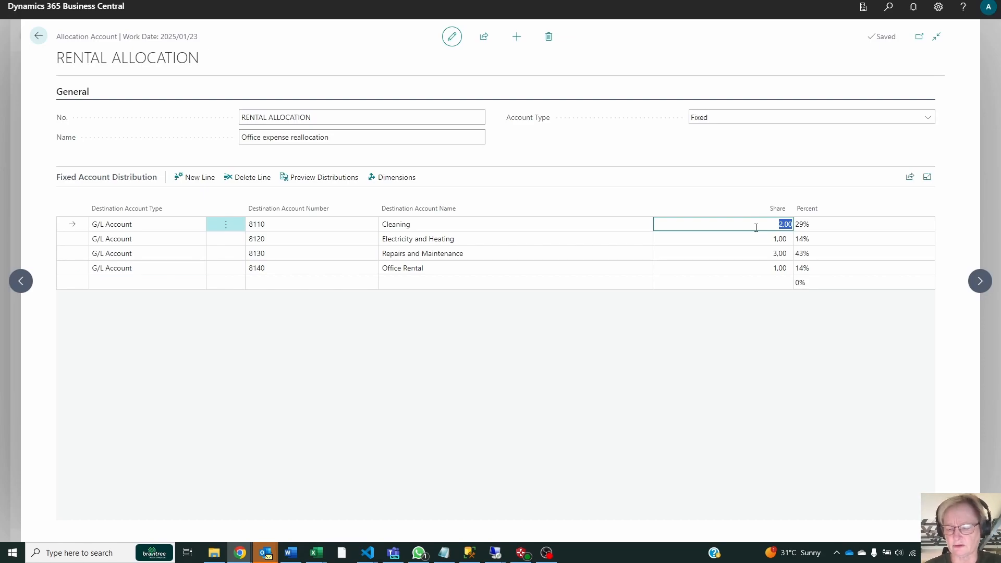
{"action": "type", "text": "40"}
{"action": "key", "text": "Return"}
{"action": "type", "text": "20"}
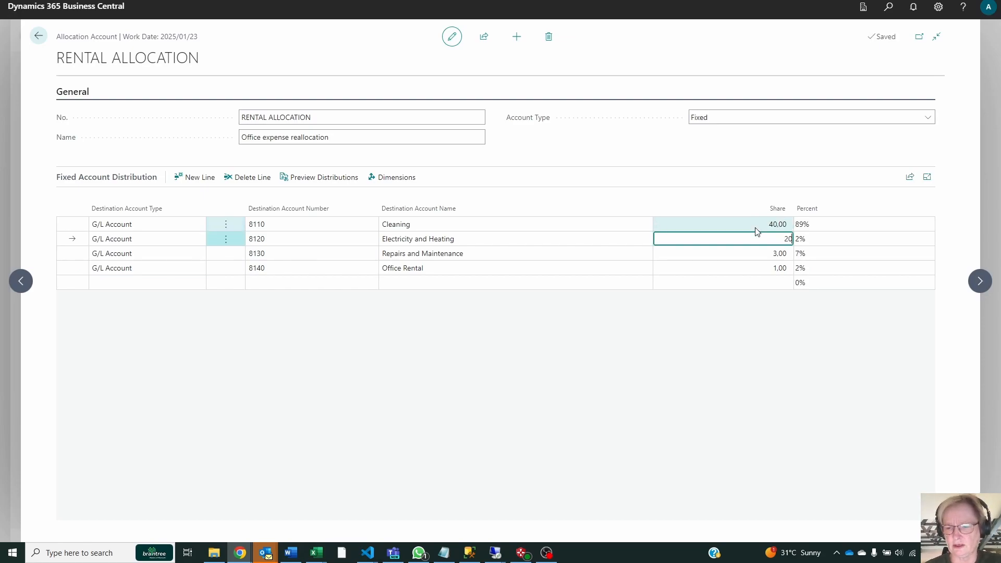
{"action": "key", "text": "Return"}
{"action": "type", "text": "20"}
{"action": "key", "text": "Return"}
{"action": "type", "text": "10"}
{"action": "key", "text": "Down"}
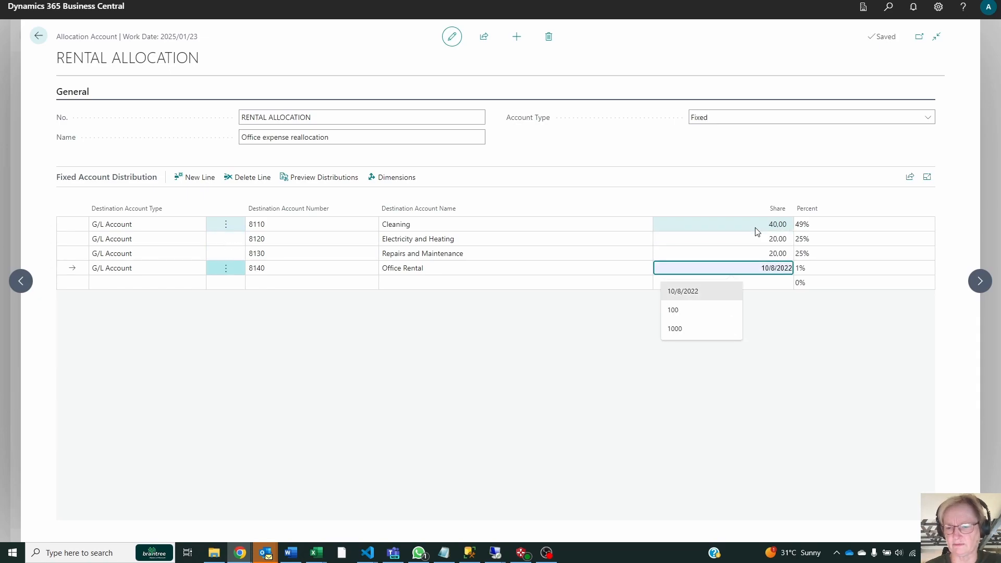
{"action": "type", "text": "1"}
{"action": "key", "text": "BackSpace"}
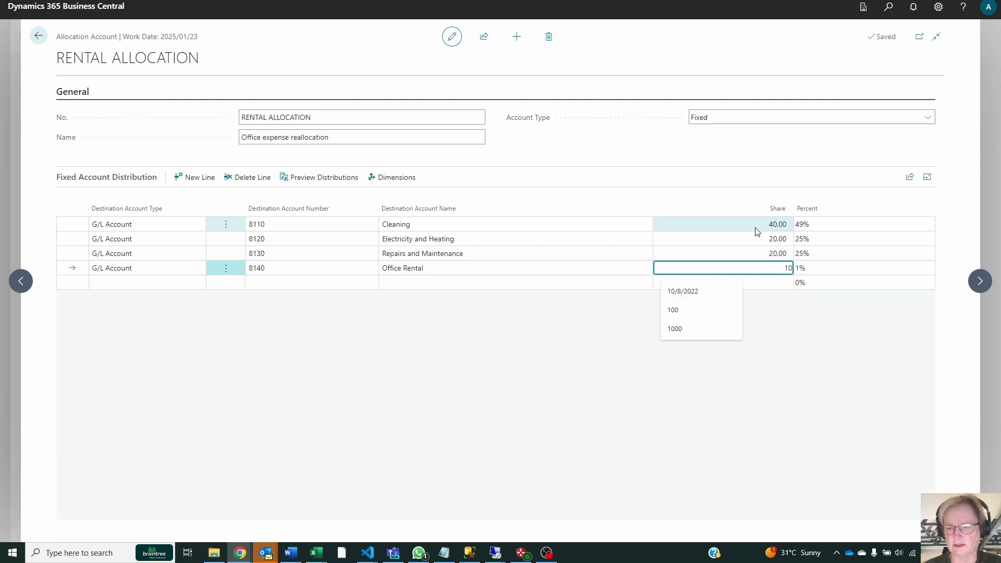
Step: Set the Electricity and Heating share to 30 and return to the allocation accounts list
{"action": "left_click", "coordinate": [767, 239]}
{"action": "type", "text": "30"}
{"action": "key", "text": "Return"}
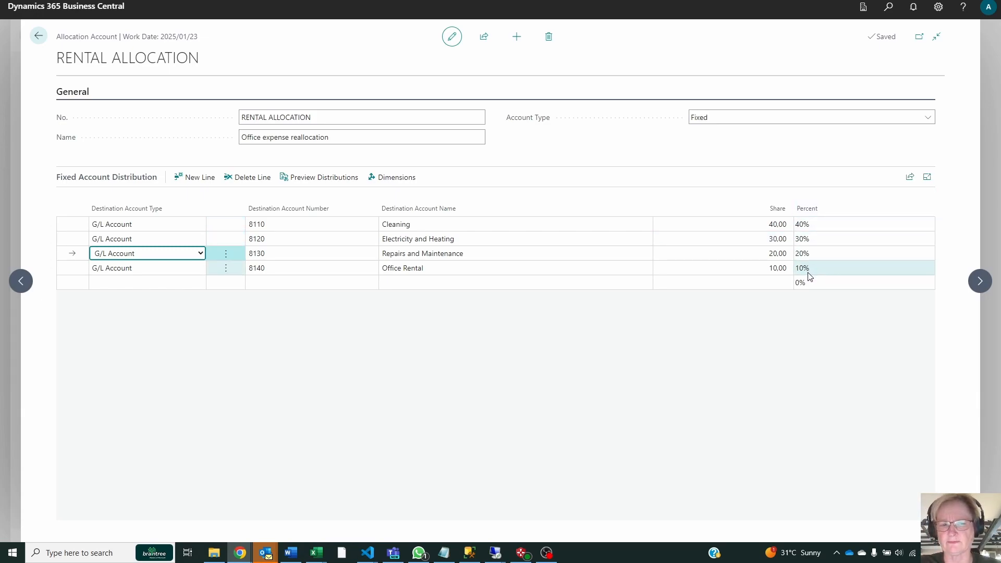
{"action": "left_click", "coordinate": [39, 35]}
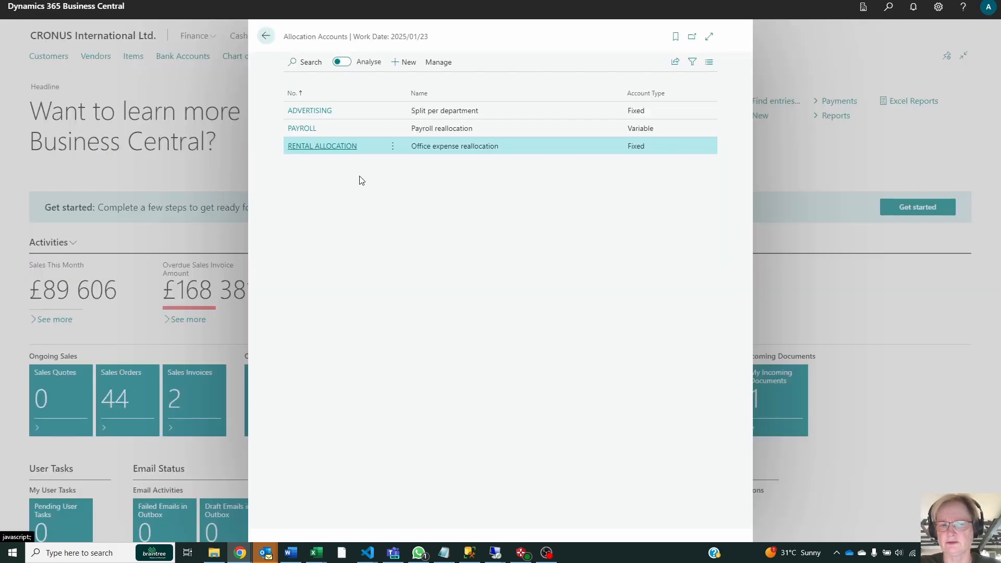
Step: Open the ADVERTISING allocation account, examine the dimensions assigned to each of its three distribution lines, and return to the list
{"action": "left_click", "coordinate": [306, 111]}
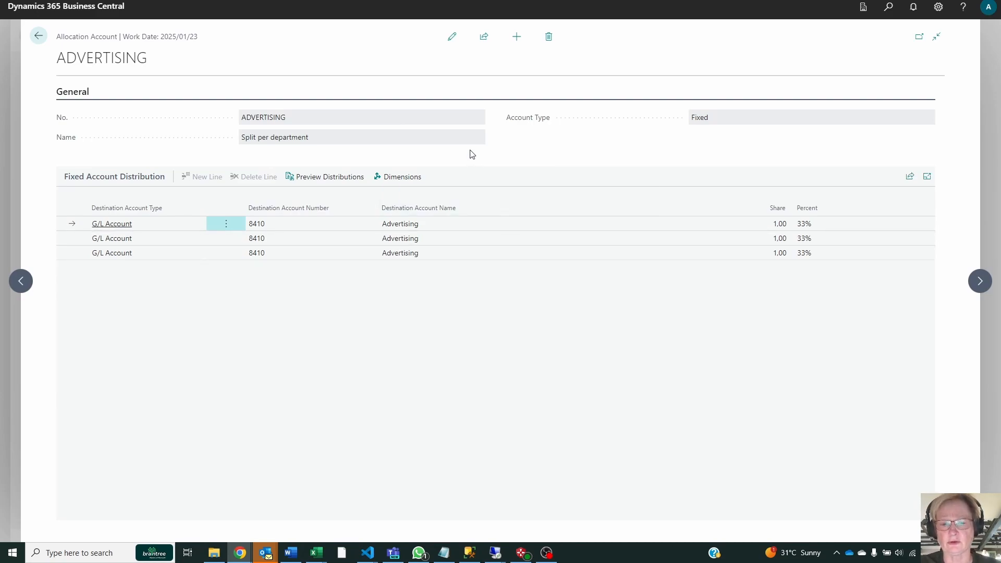
{"action": "left_click", "coordinate": [413, 177]}
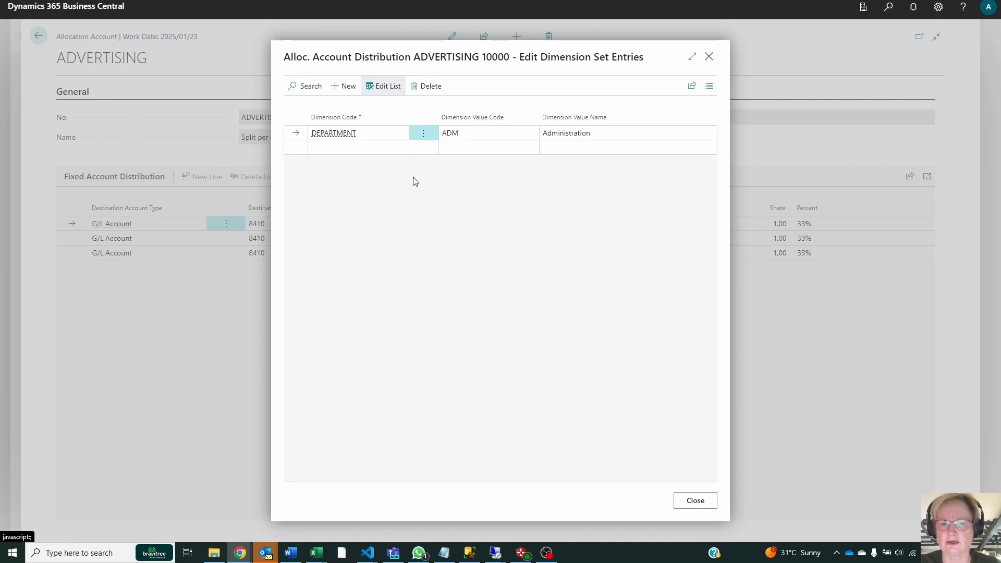
{"action": "left_click", "coordinate": [696, 501]}
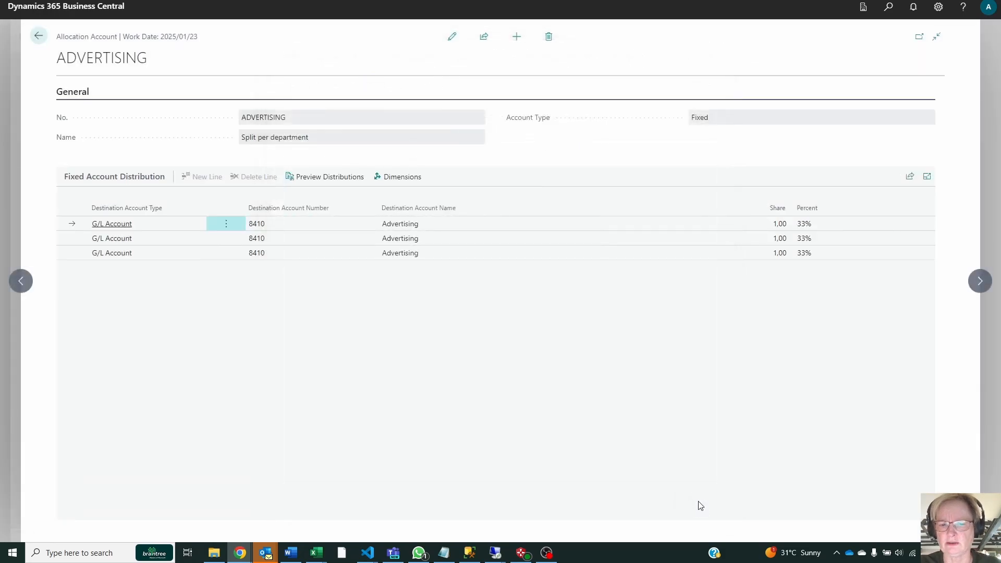
{"action": "left_click", "coordinate": [438, 238]}
{"action": "left_click", "coordinate": [401, 176]}
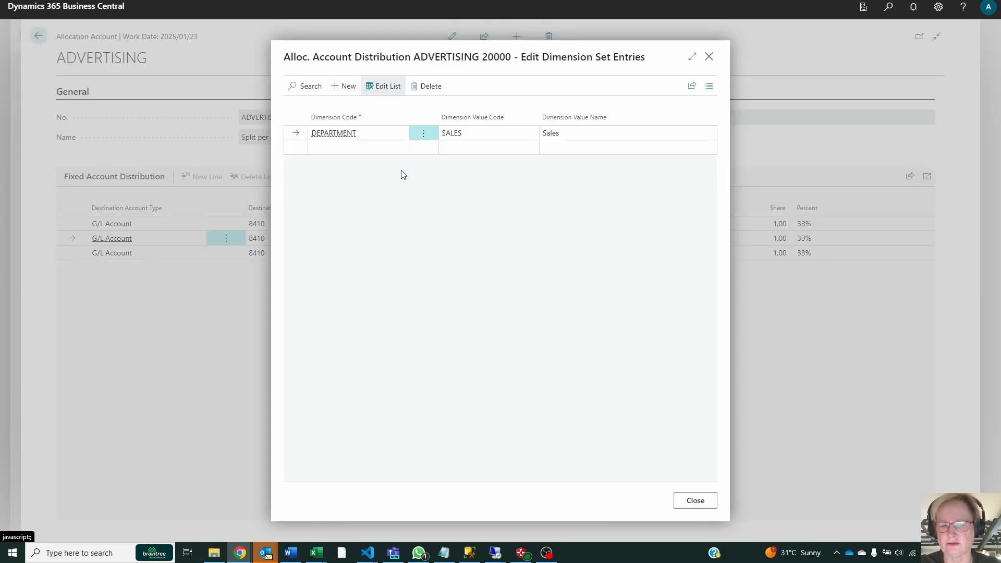
{"action": "key", "text": "Escape"}
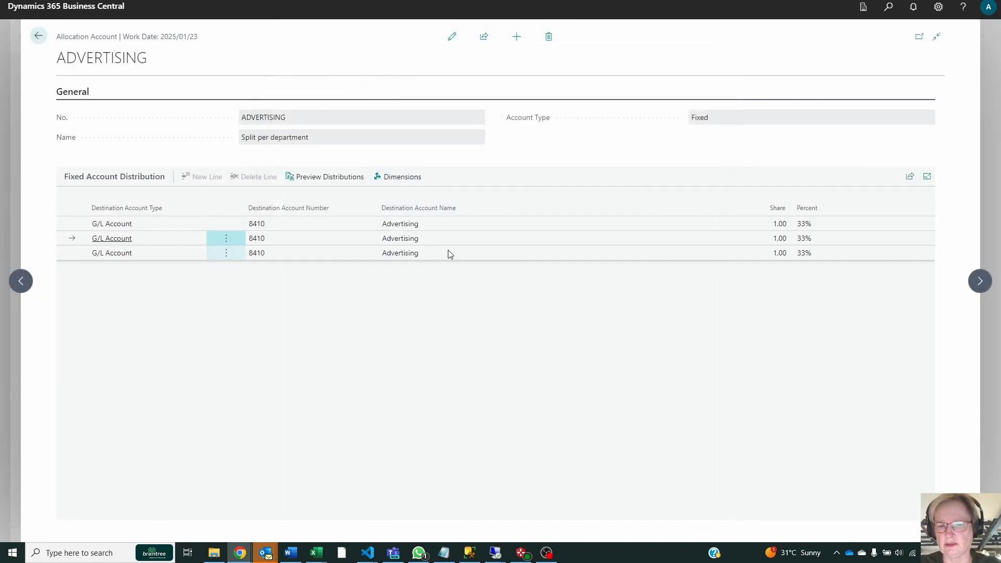
{"action": "left_click", "coordinate": [449, 254]}
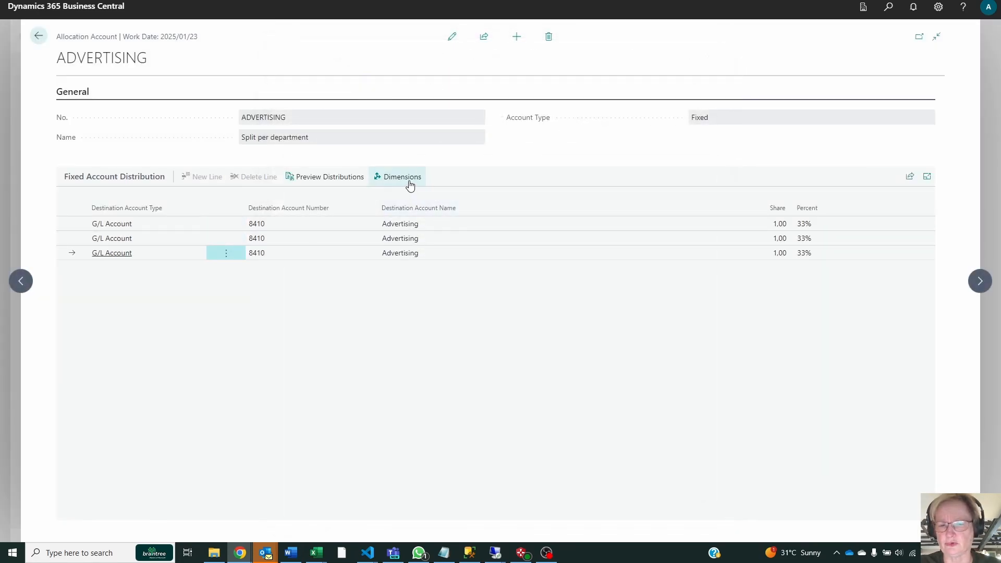
{"action": "left_click", "coordinate": [411, 184]}
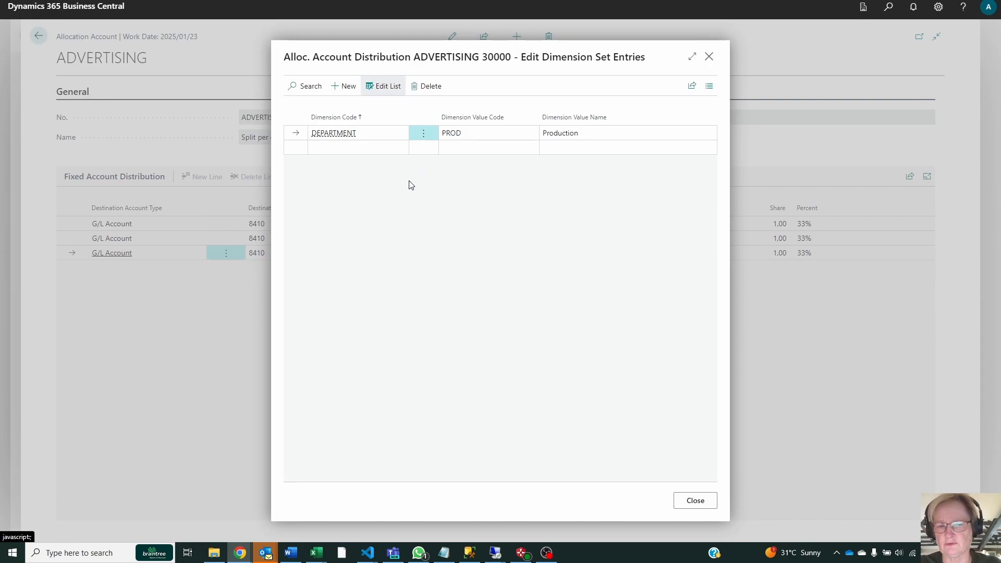
{"action": "key", "text": "Escape"}
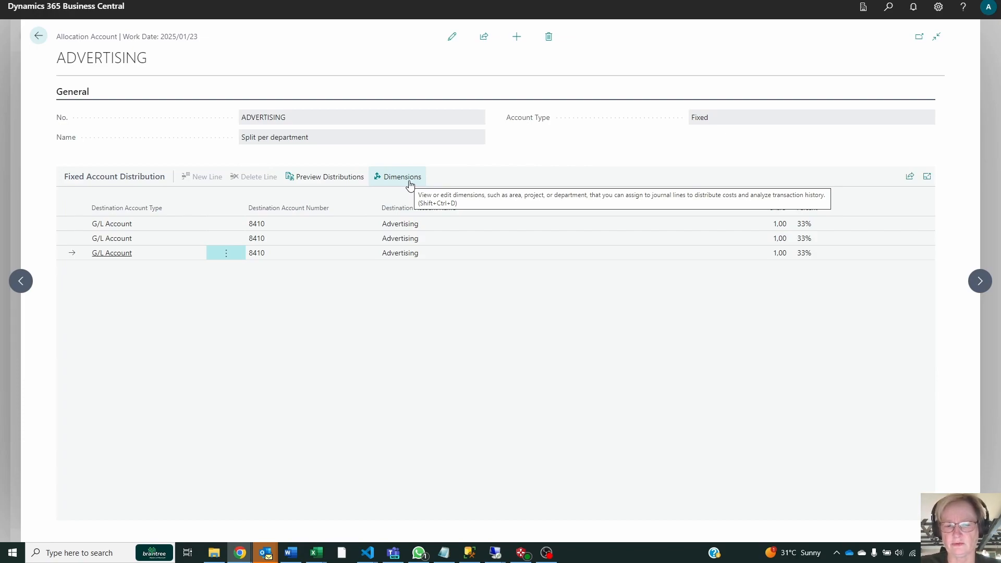
{"action": "left_click", "coordinate": [37, 36]}
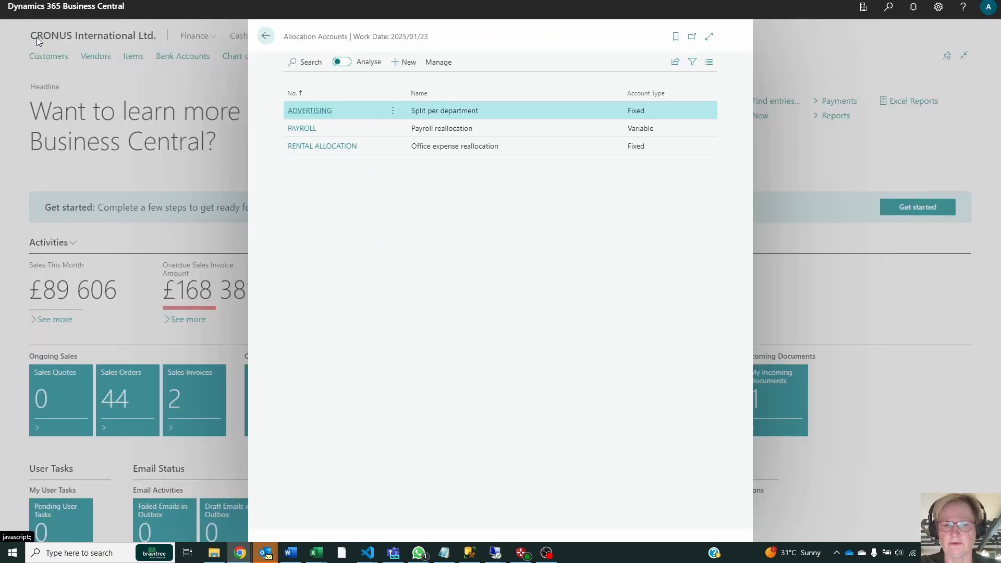
Step: Open the PAYROLL allocation account, preview its distributions for an amount of 200000, and close the preview
{"action": "left_click", "coordinate": [300, 128]}
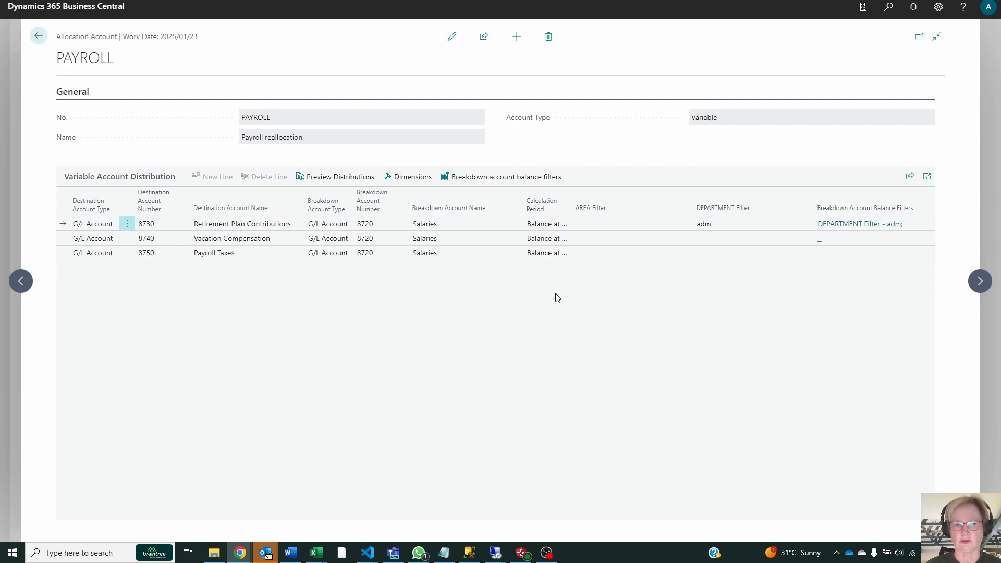
{"action": "left_click", "coordinate": [346, 177]}
{"action": "left_click", "coordinate": [449, 72]}
{"action": "type", "text": "2"}
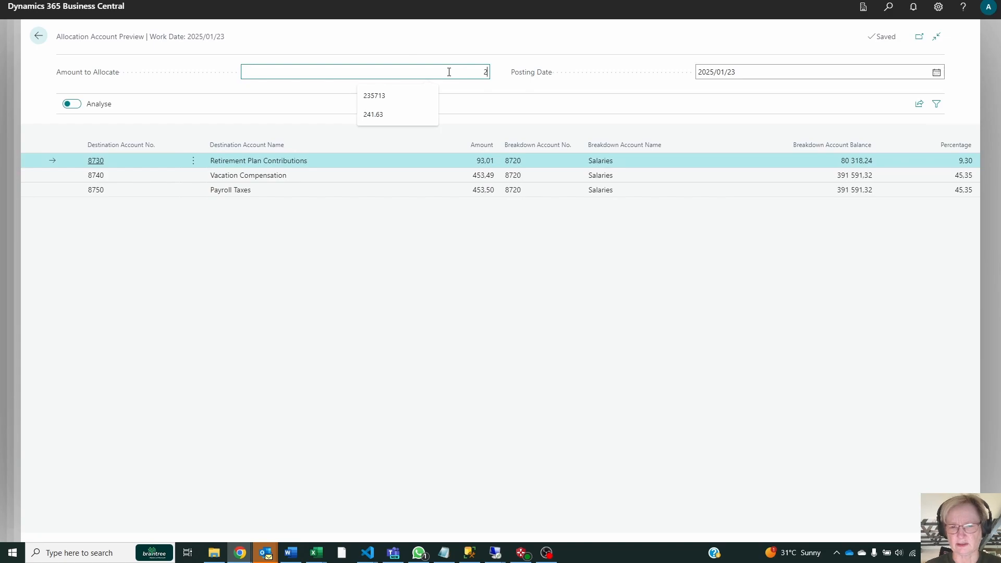
{"action": "type", "text": "00000"}
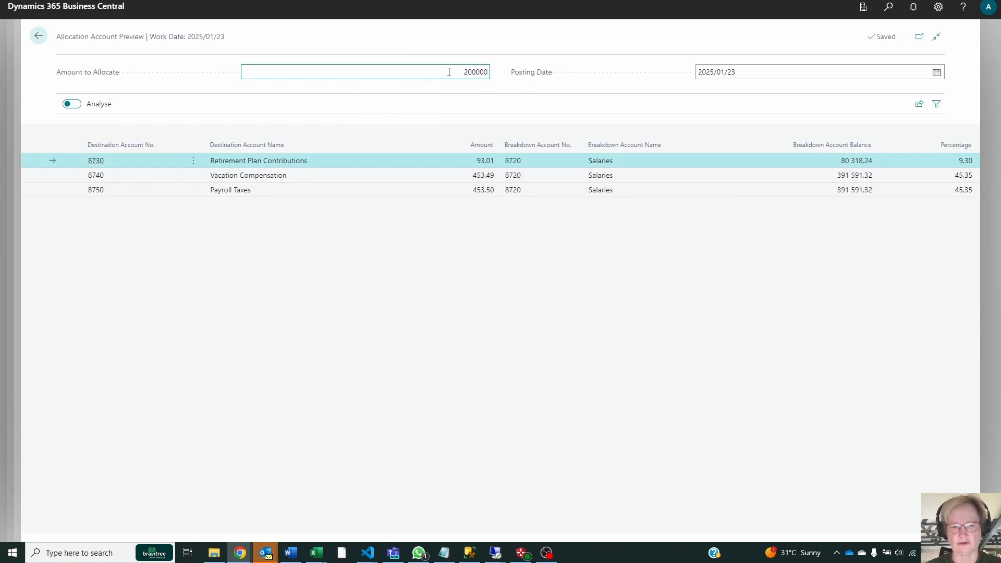
{"action": "key", "text": "Tab"}
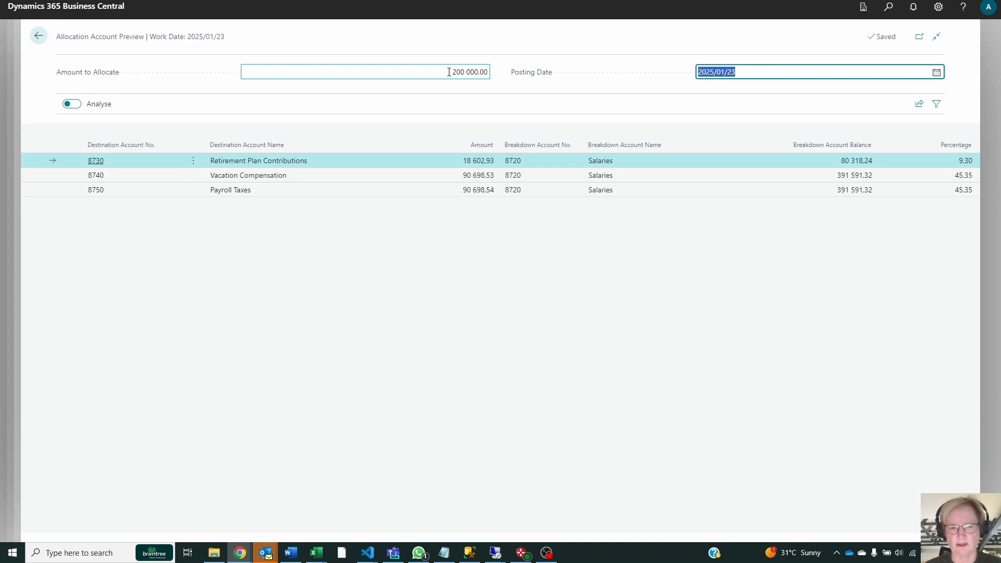
{"action": "key", "text": "Escape"}
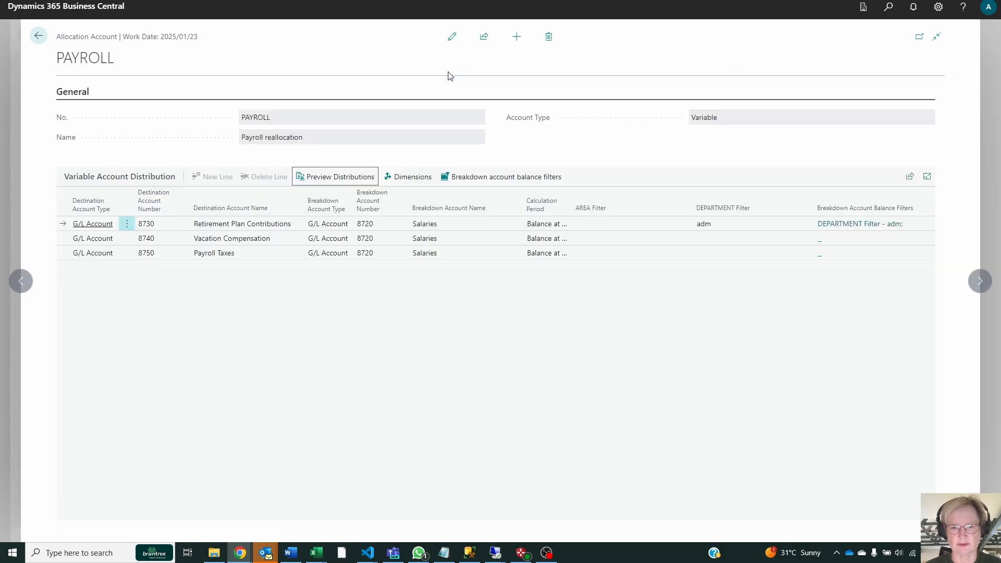
Step: Leave the PAYROLL allocation account and create a new purchase invoice
{"action": "left_click", "coordinate": [38, 36]}
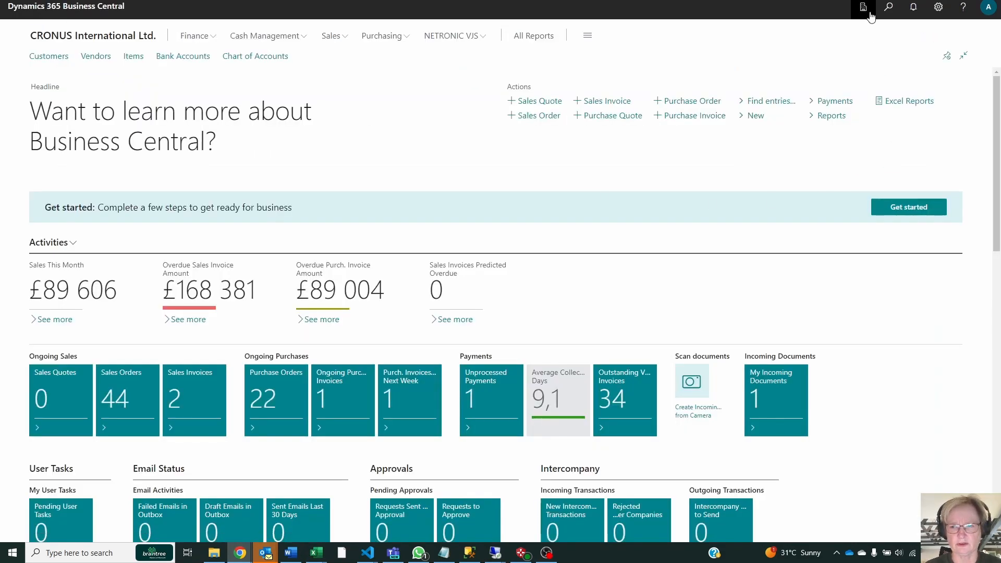
{"action": "left_click", "coordinate": [890, 9]}
{"action": "type", "text": "pur invo"}
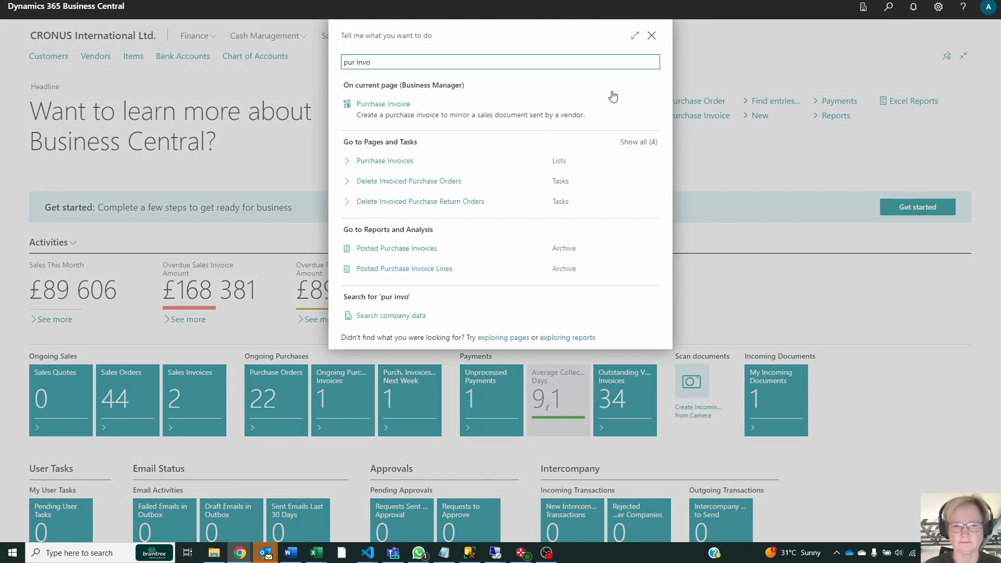
{"action": "left_click", "coordinate": [392, 106]}
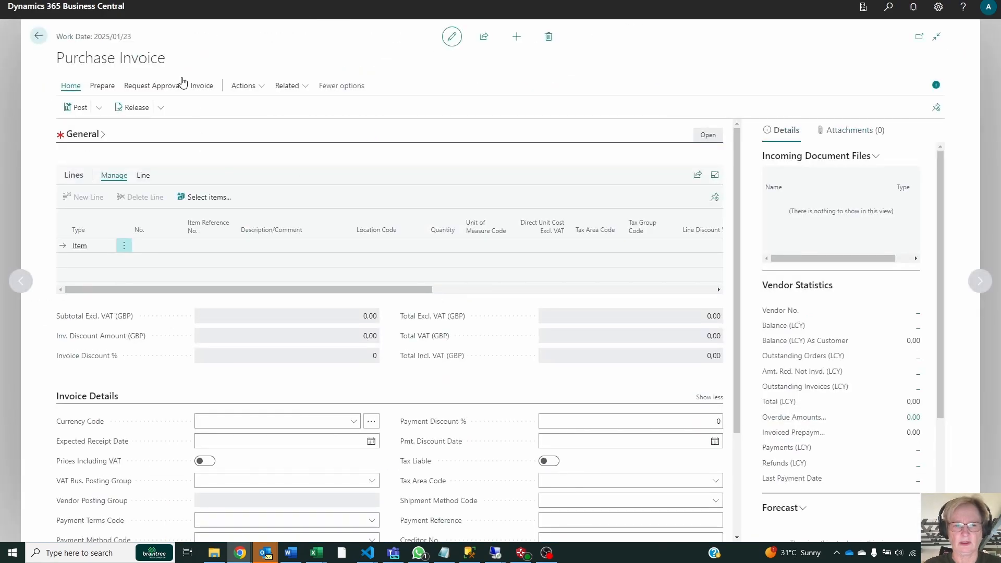
Step: Expand the invoice's general details, choose AR Day Property Management as vendor, and enter INV21212 as the vendor invoice number
{"action": "left_click", "coordinate": [96, 135]}
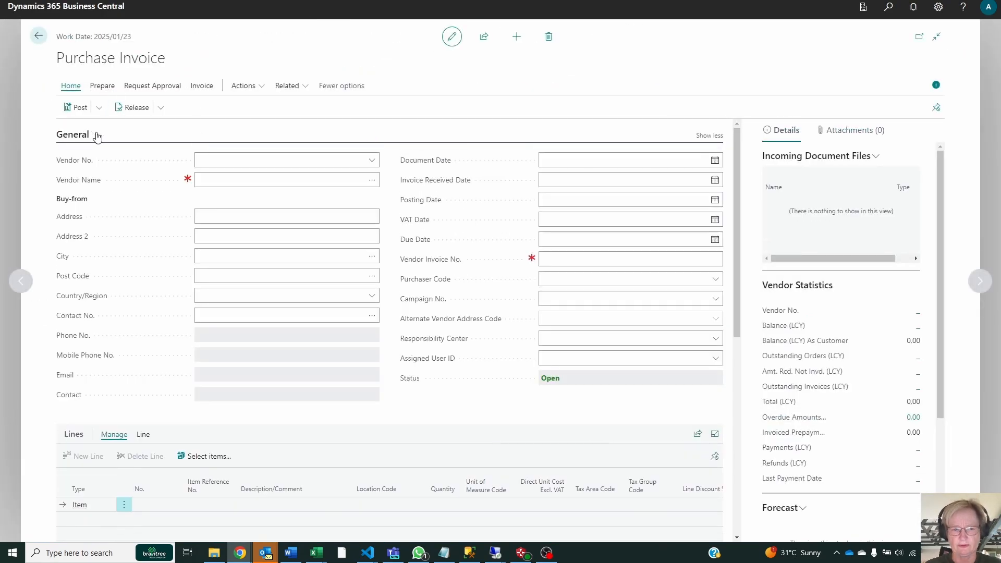
{"action": "left_click", "coordinate": [259, 162]}
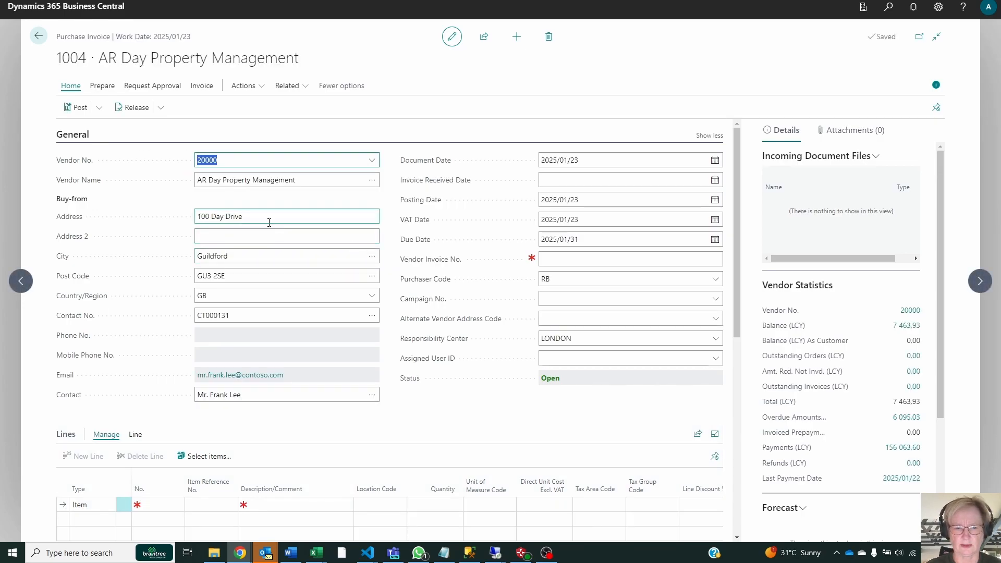
{"action": "left_click", "coordinate": [610, 262]}
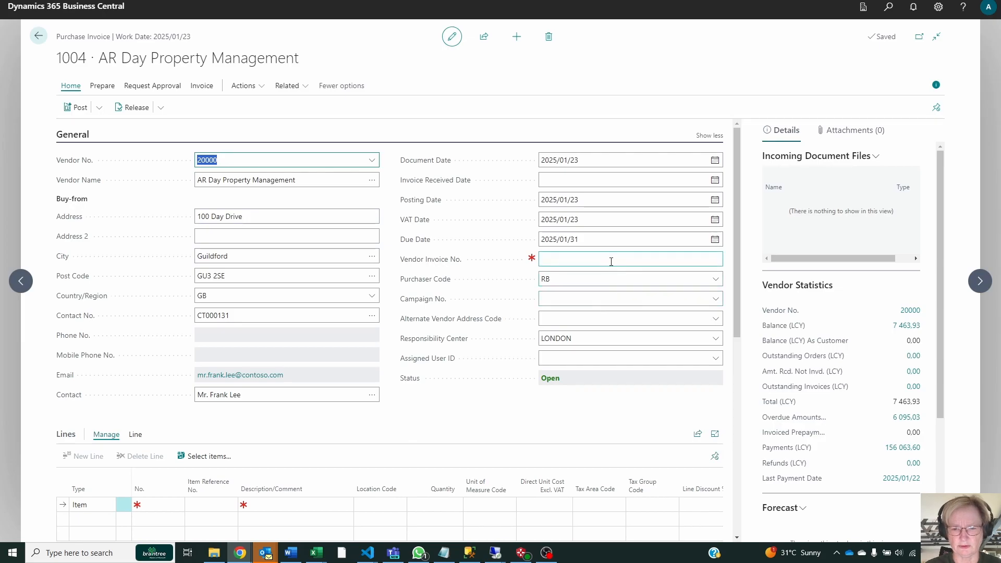
{"action": "type", "text": "Inv21212"}
{"action": "key", "text": "Tab"}
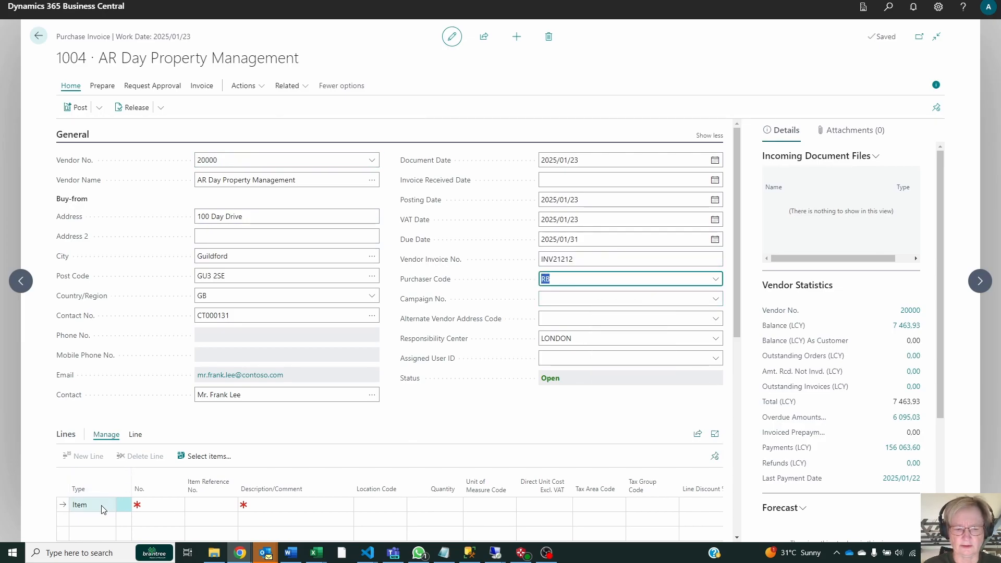
Step: Set the first invoice line's type to Allocation Account and select the Office expense reallocation account
{"action": "left_click", "coordinate": [103, 509]}
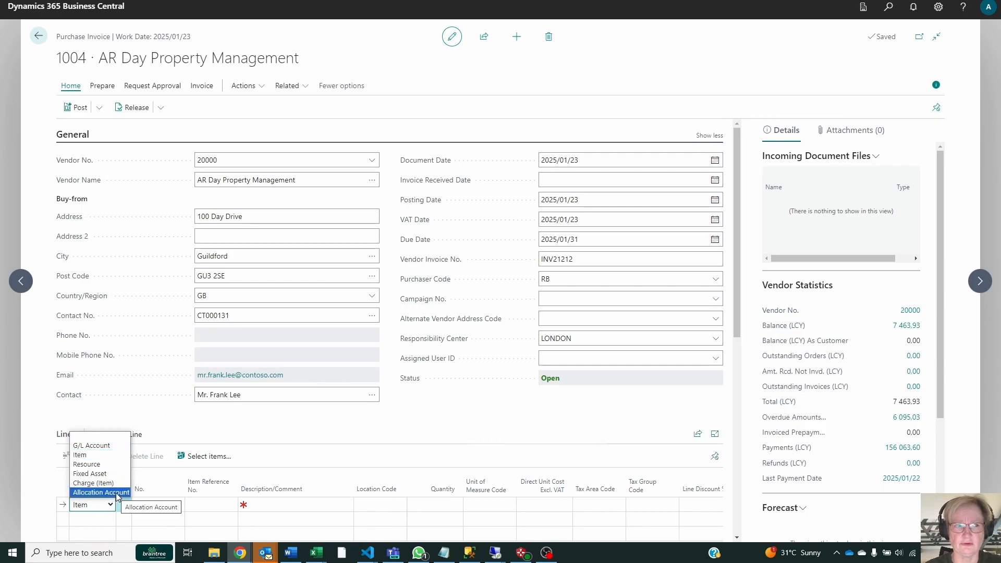
{"action": "left_click", "coordinate": [115, 493]}
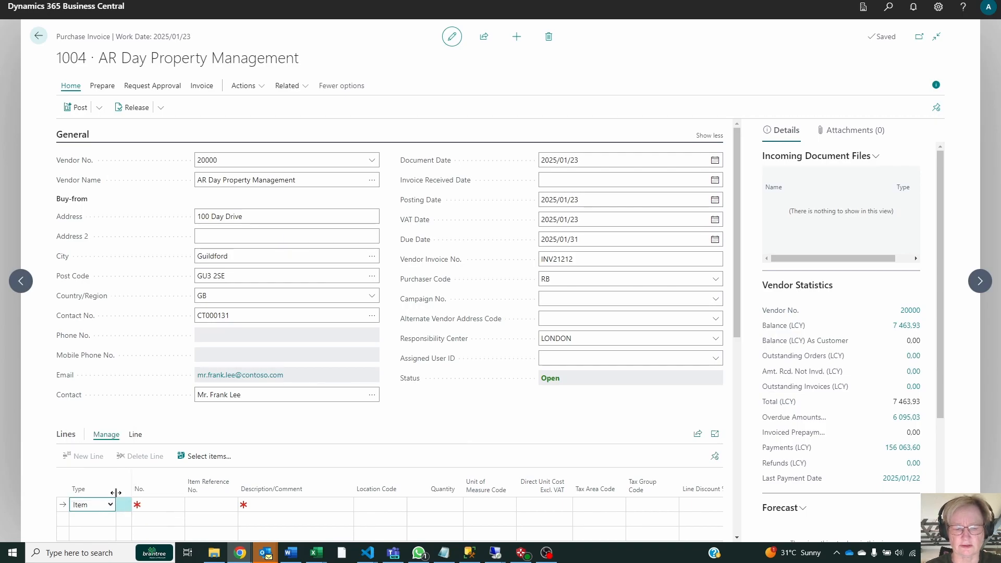
{"action": "left_click", "coordinate": [163, 504]}
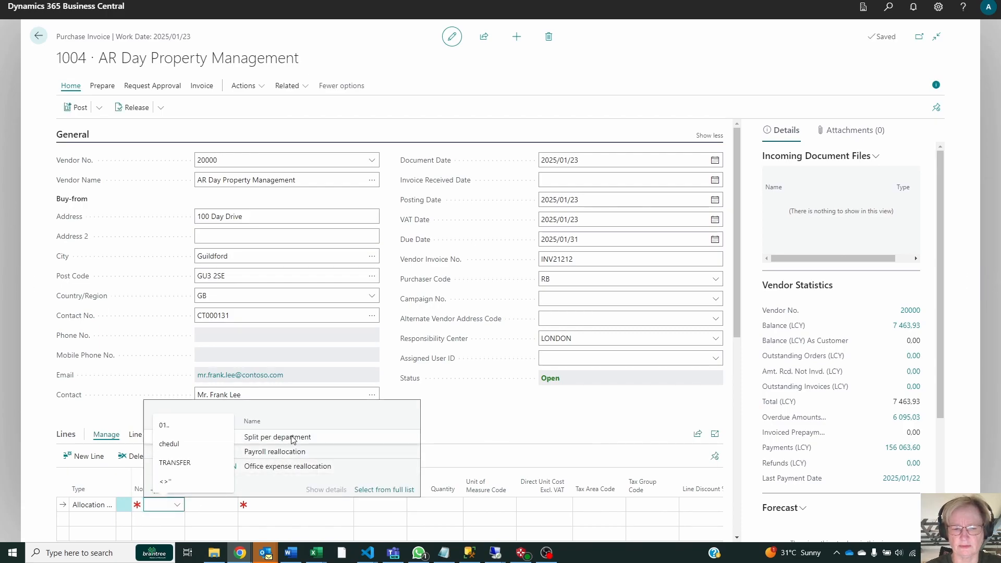
{"action": "left_click", "coordinate": [303, 468]}
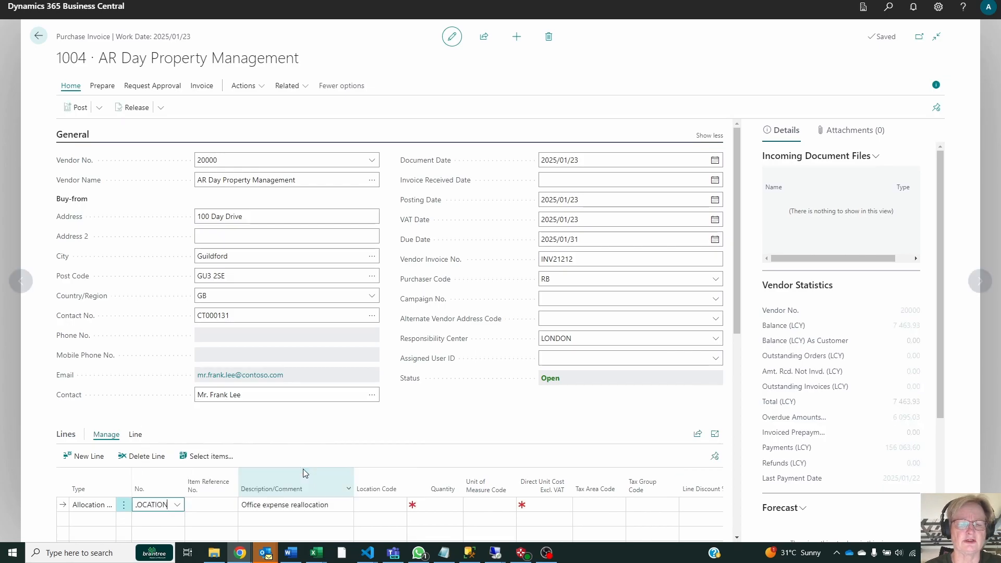
{"action": "left_click", "coordinate": [325, 505]}
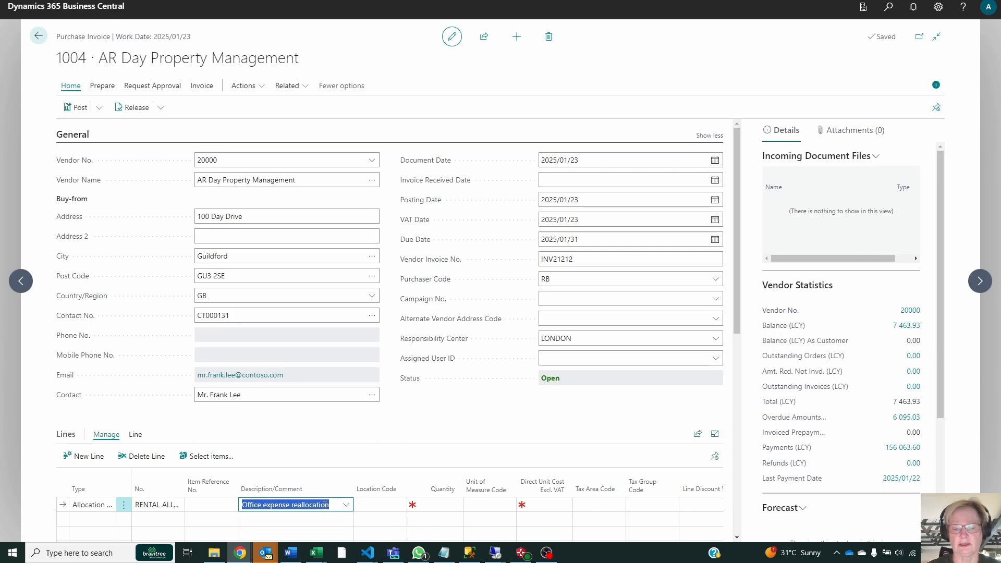
Step: Give the office expense reallocation line a quantity of 1 and a direct unit cost of 50000 excluding VAT
{"action": "key", "text": "Tab"}
{"action": "key", "text": "Tab"}
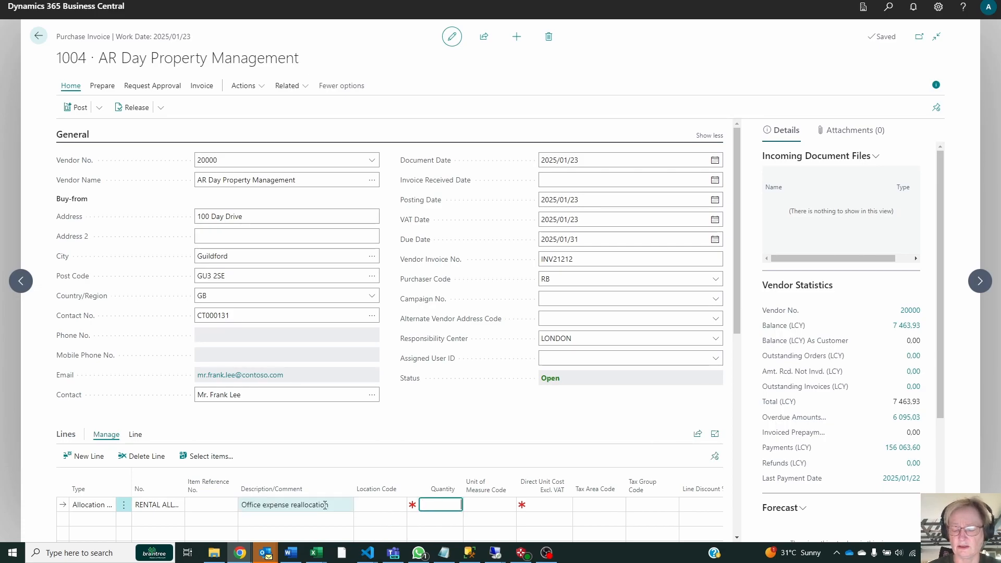
{"action": "type", "text": "1"}
{"action": "key", "text": "Tab"}
{"action": "key", "text": "Tab"}
{"action": "type", "text": "50000"}
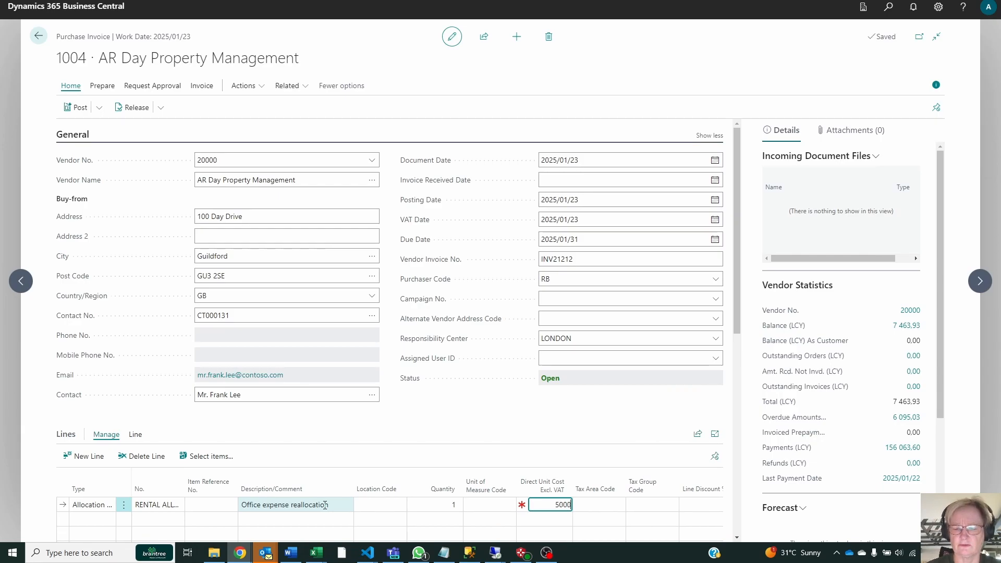
{"action": "key", "text": "Tab"}
{"action": "key", "text": "Tab"}
{"action": "key", "text": "Tab"}
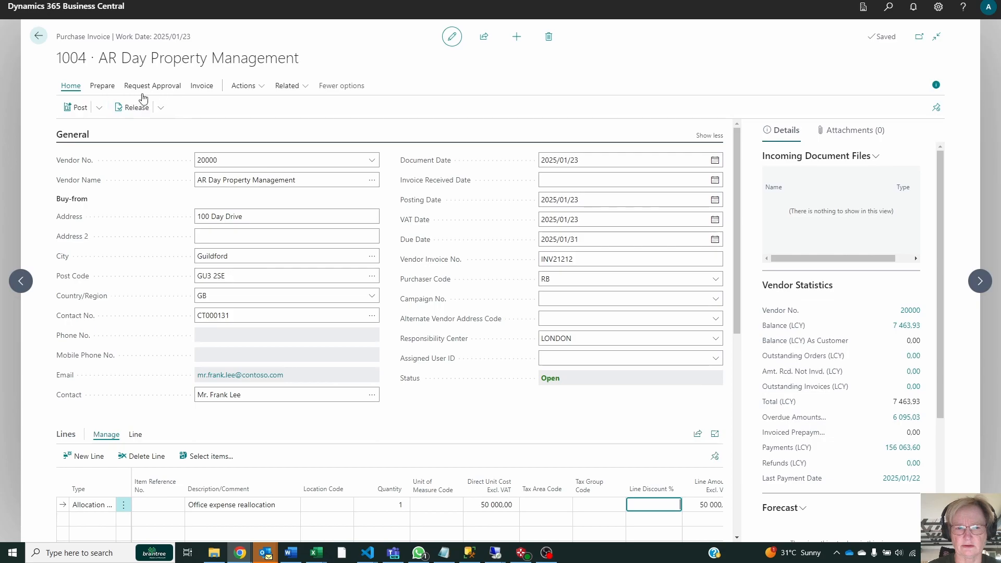
Step: Preview the purchase invoice's posting, examine the G/L entries it would create, and return to the invoice
{"action": "left_click", "coordinate": [99, 108]}
{"action": "left_click", "coordinate": [108, 149]}
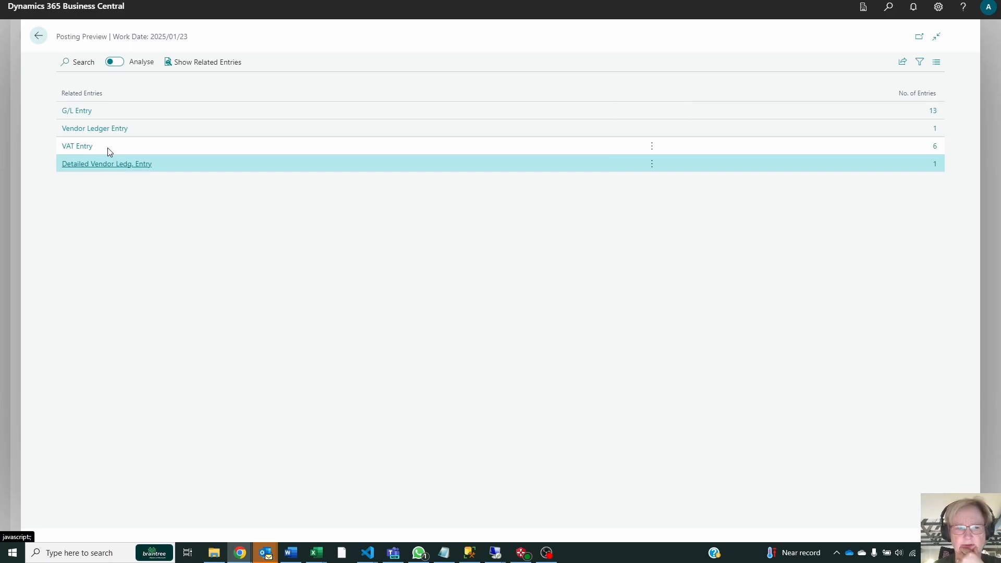
{"action": "left_click", "coordinate": [933, 113]}
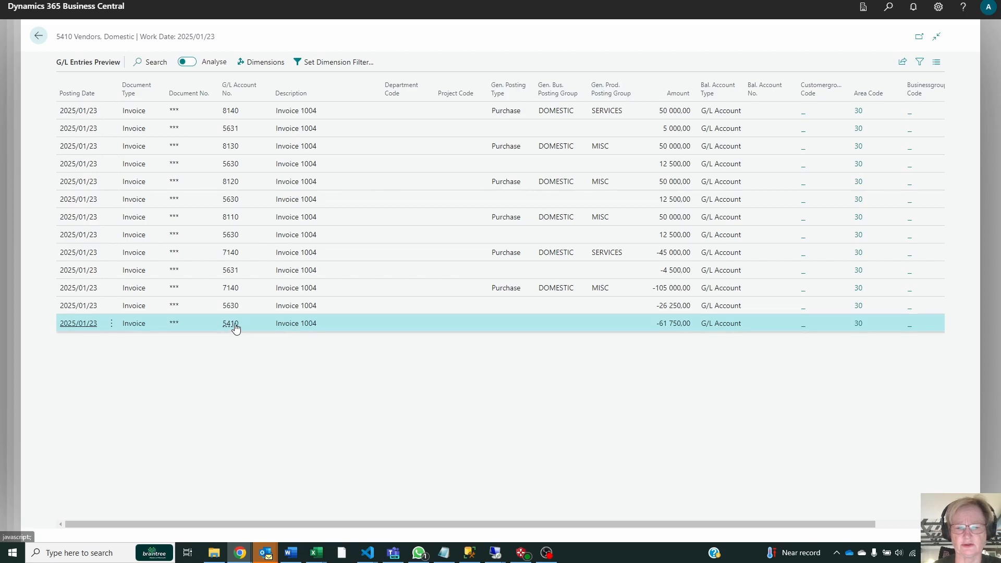
{"action": "mouse_move", "coordinate": [233, 326]}
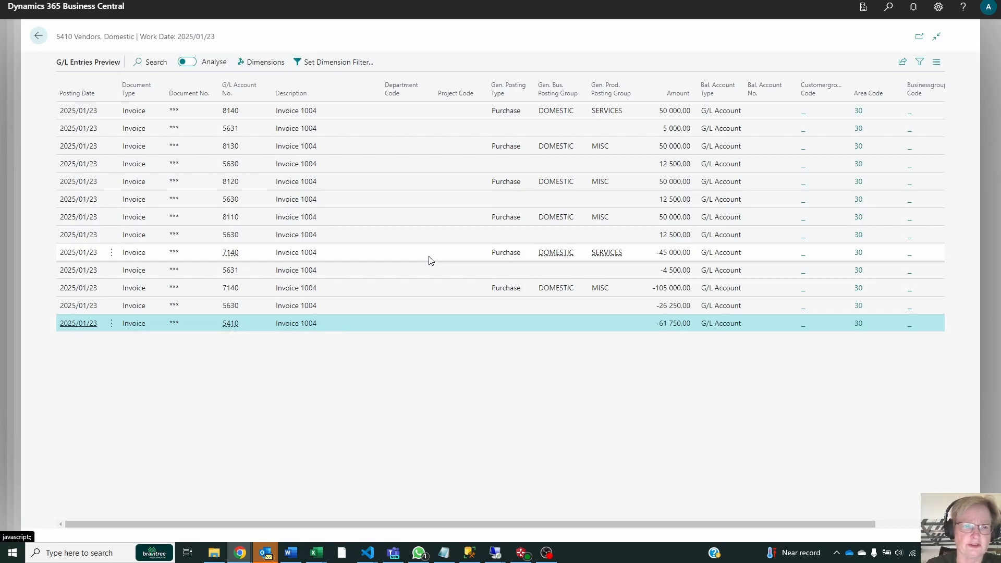
{"action": "left_click", "coordinate": [37, 42]}
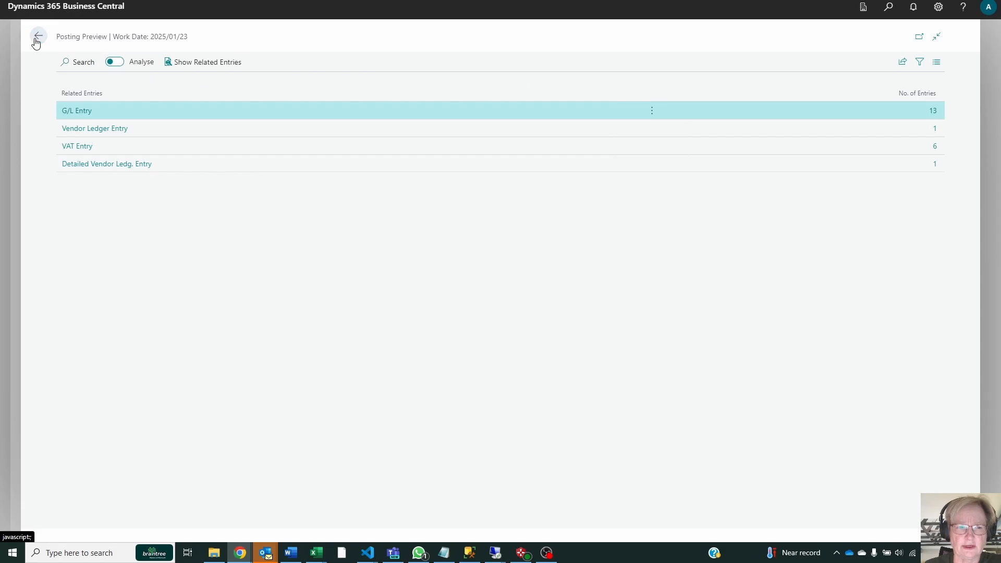
{"action": "left_click", "coordinate": [37, 42]}
Step: Post the purchase invoice, open the posted invoice to examine its allocated lines, and return to the home page
{"action": "left_click", "coordinate": [99, 108]}
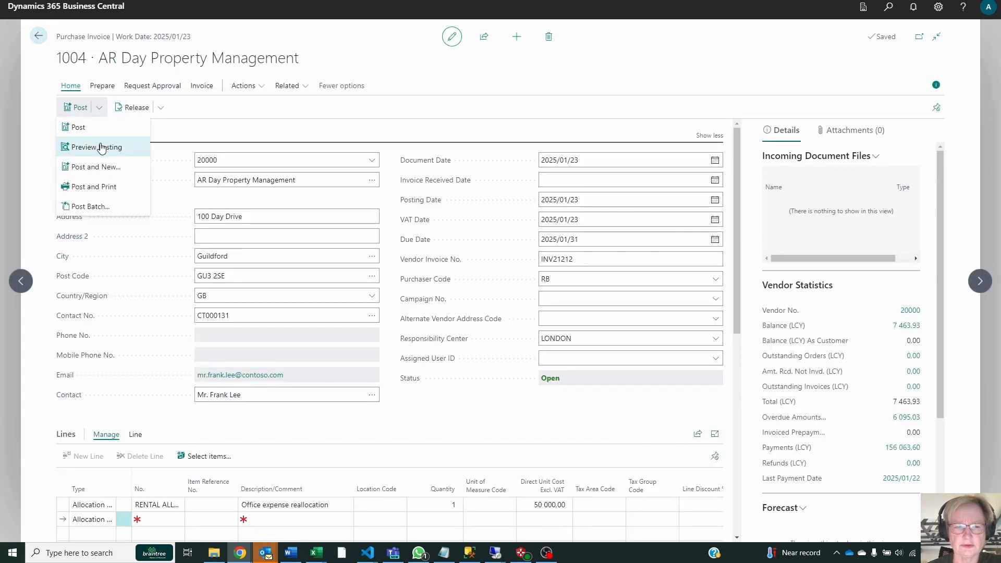
{"action": "left_click", "coordinate": [82, 127]}
{"action": "key", "text": "Return"}
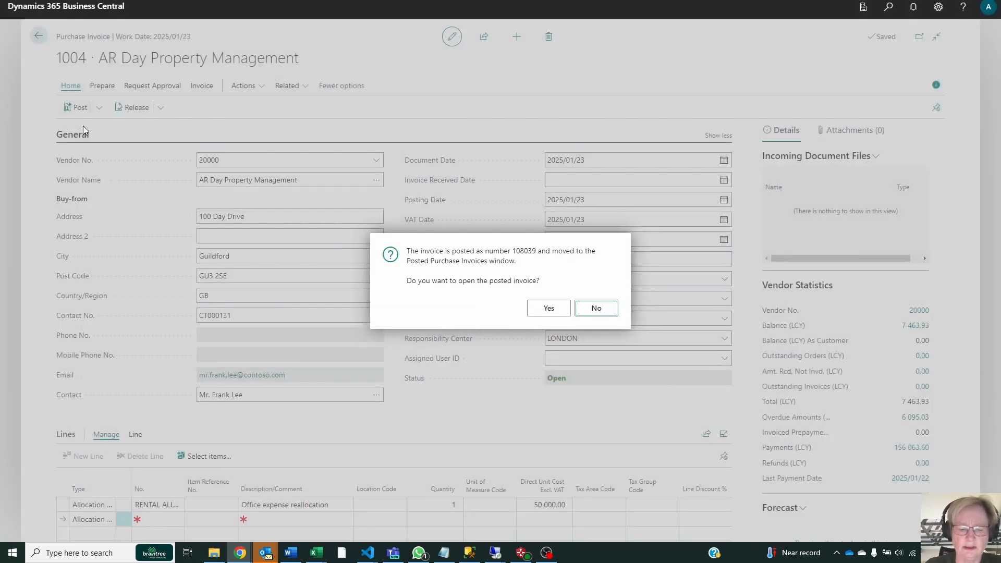
{"action": "key", "text": "y"}
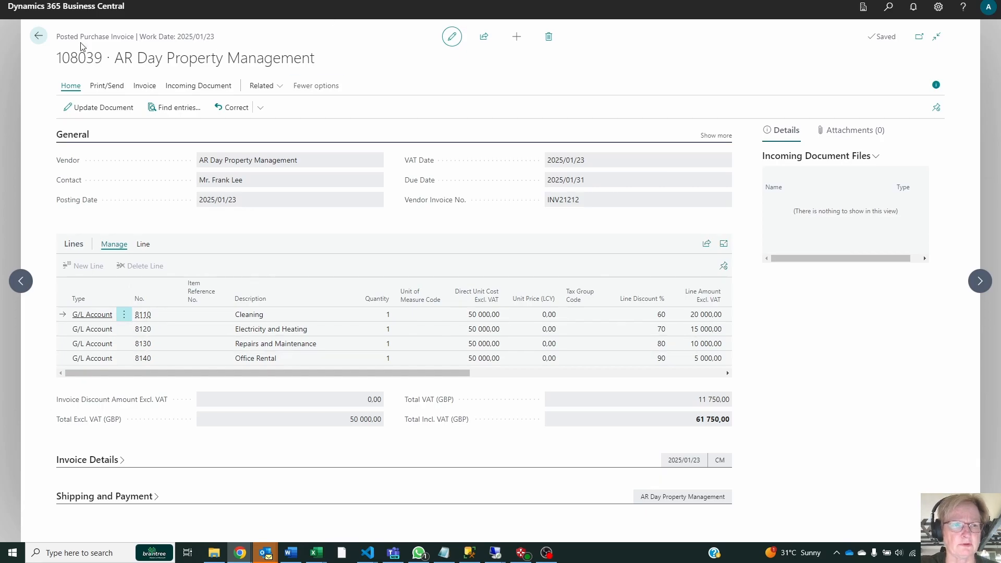
{"action": "left_click", "coordinate": [38, 36]}
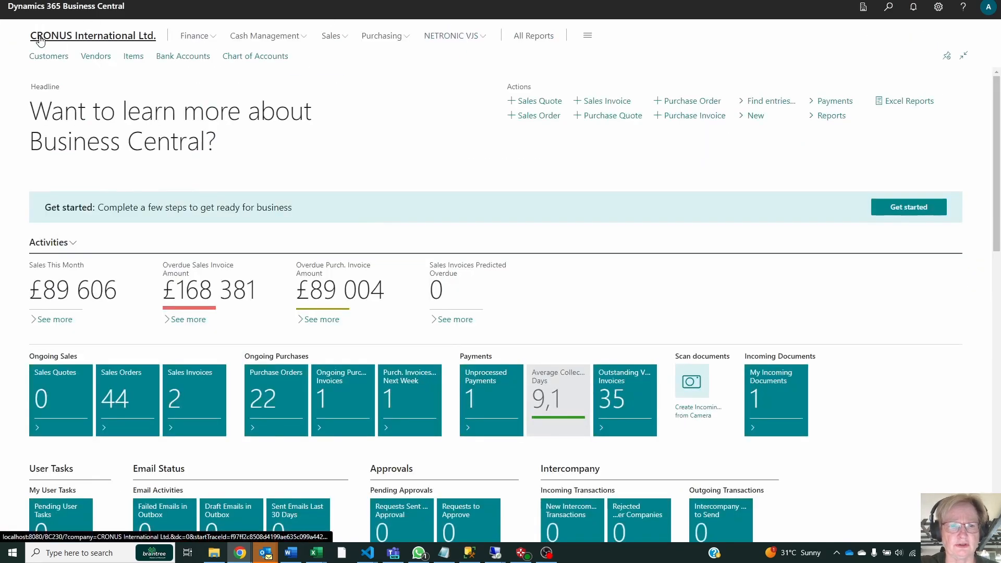
Step: Find and open the General Journals page using the GENERAL journal template
{"action": "left_click", "coordinate": [888, 15]}
{"action": "type", "text": "gen journ"}
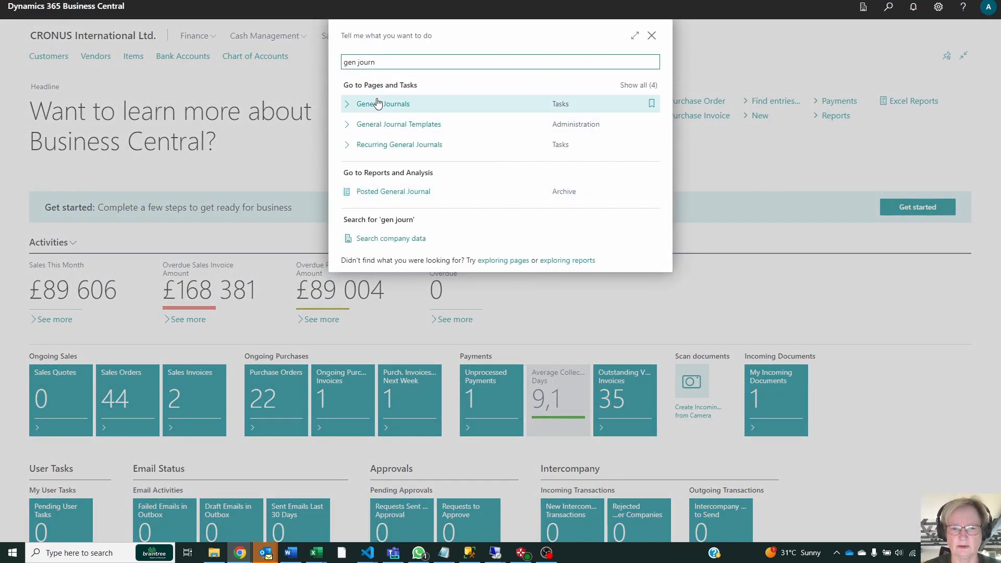
{"action": "left_click", "coordinate": [378, 103]}
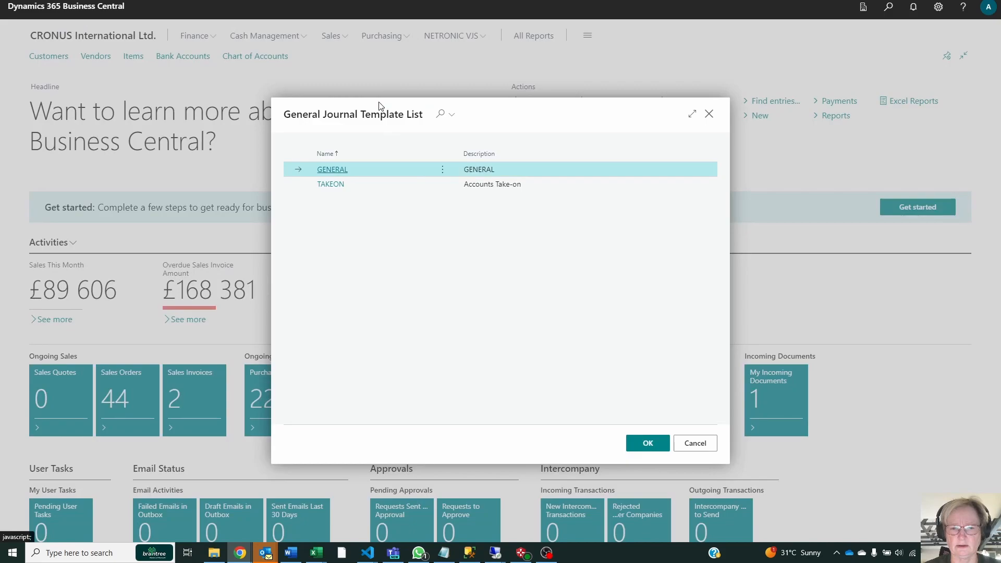
{"action": "left_click", "coordinate": [648, 443]}
Step: Set the first journal line's account type to Allocation Account and select the Split per department (ADVERTISING) account
{"action": "left_click", "coordinate": [290, 185]}
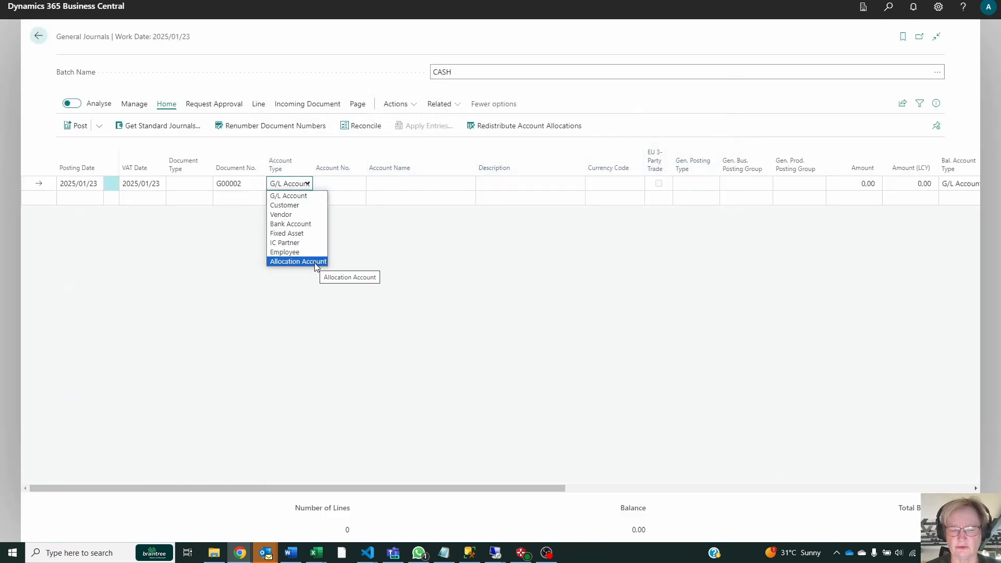
{"action": "left_click", "coordinate": [298, 262]}
{"action": "left_click", "coordinate": [338, 183]}
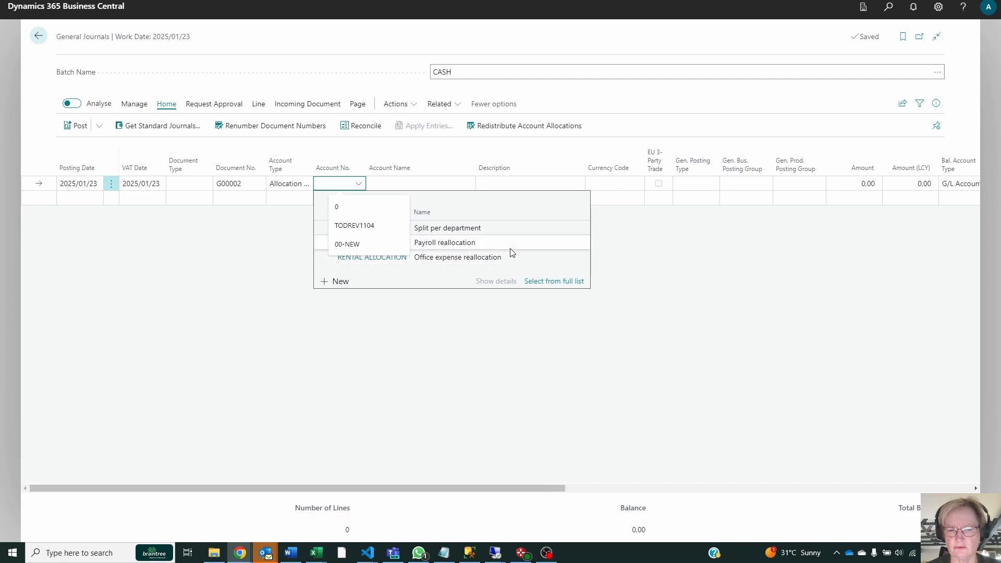
{"action": "left_click", "coordinate": [501, 234]}
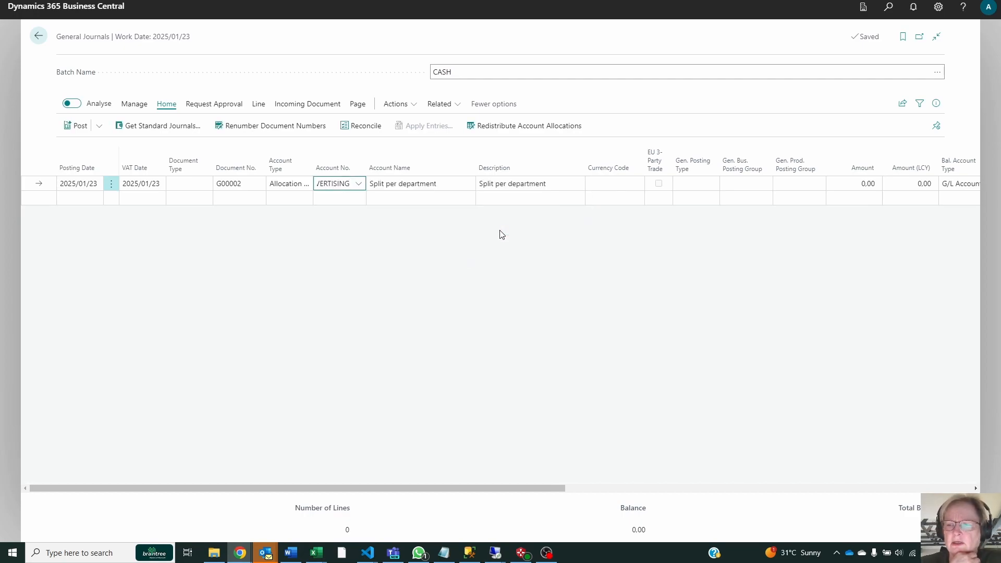
Step: Set the amount of the ADVERTISING journal line to 20000
{"action": "key", "text": "Tab"}
{"action": "key", "text": "Tab"}
{"action": "key", "text": "Tab"}
{"action": "key", "text": "Tab"}
{"action": "key", "text": "Tab"}
{"action": "type", "text": "20 000"}
{"action": "key", "text": "Tab"}
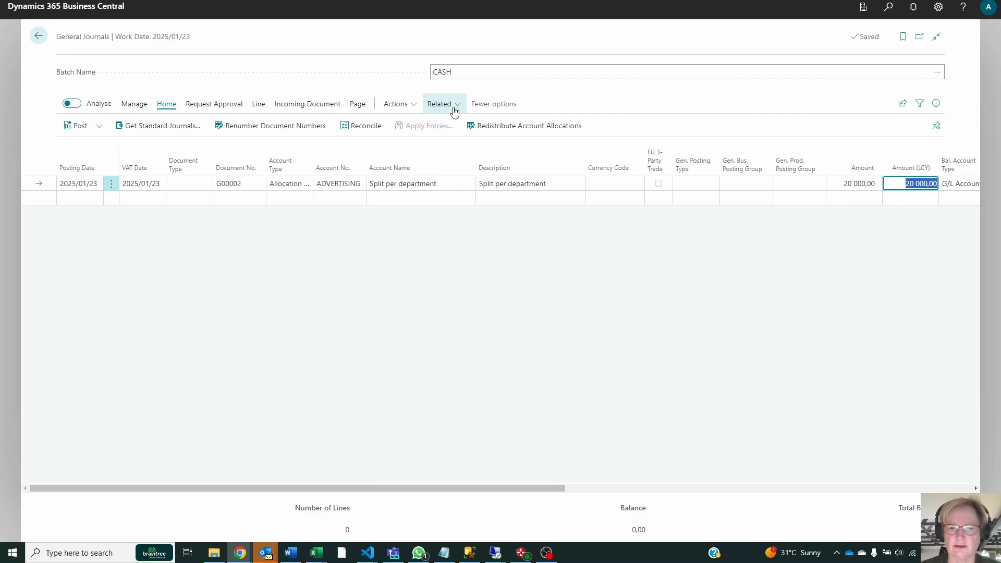
Step: Preview the journal's posting, examine the G/L entries by department, and return to the general journal
{"action": "left_click", "coordinate": [99, 128]}
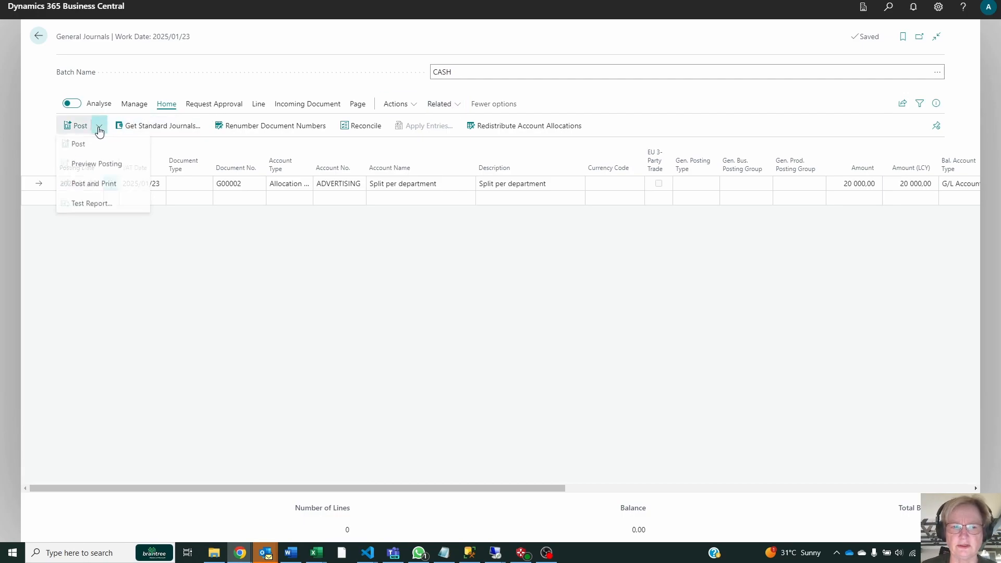
{"action": "left_click", "coordinate": [105, 163]}
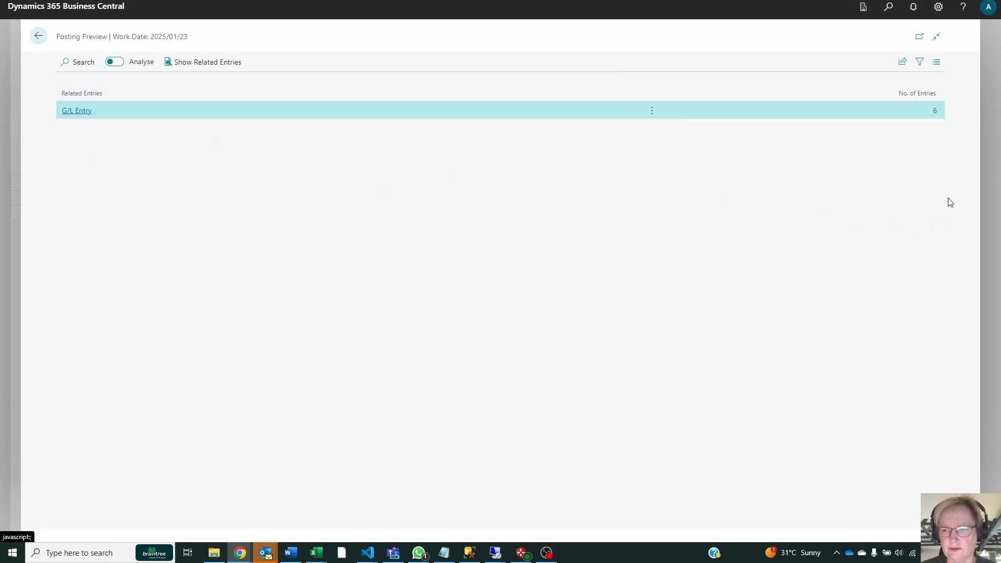
{"action": "left_click", "coordinate": [936, 115]}
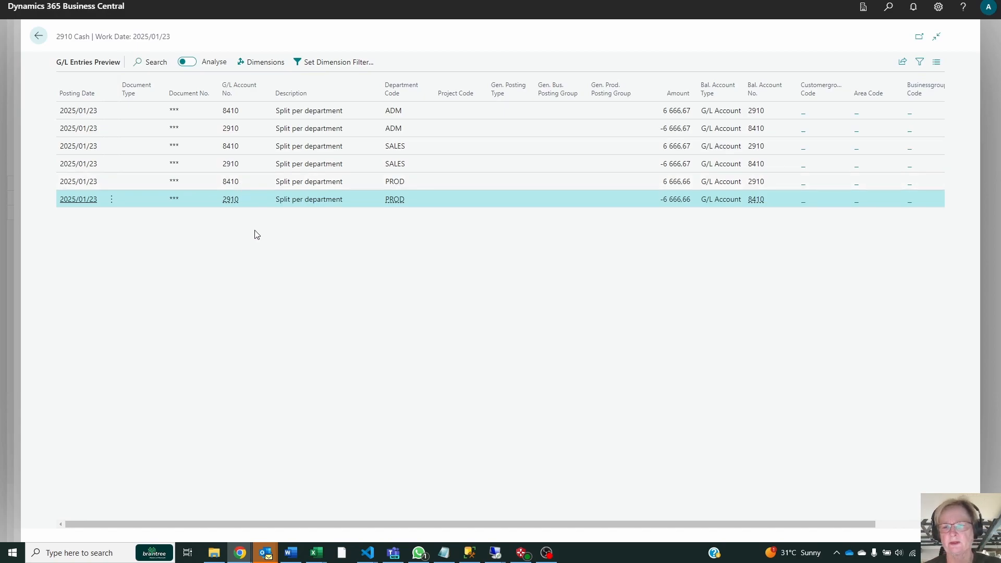
{"action": "key", "text": "Escape"}
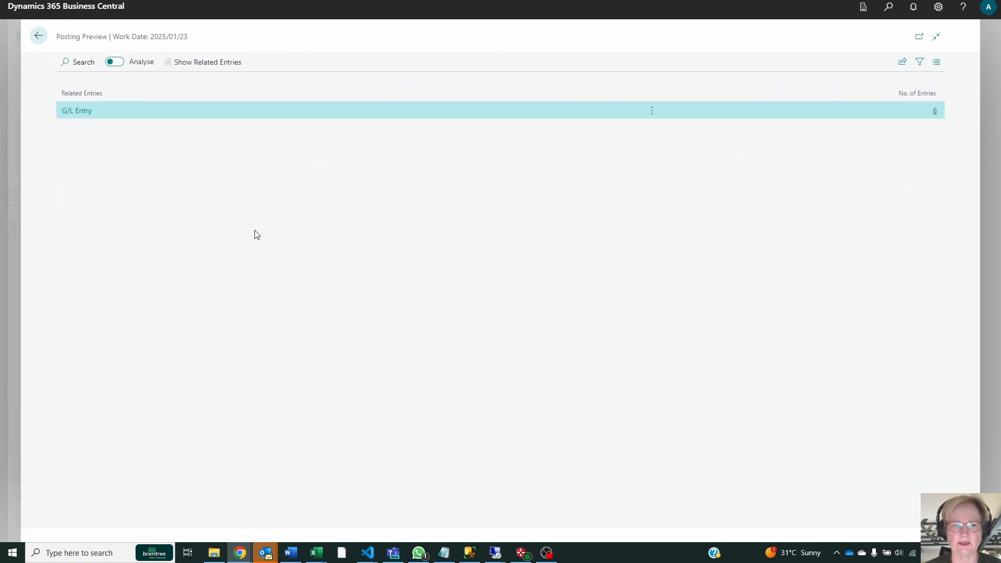
{"action": "left_click", "coordinate": [45, 31]}
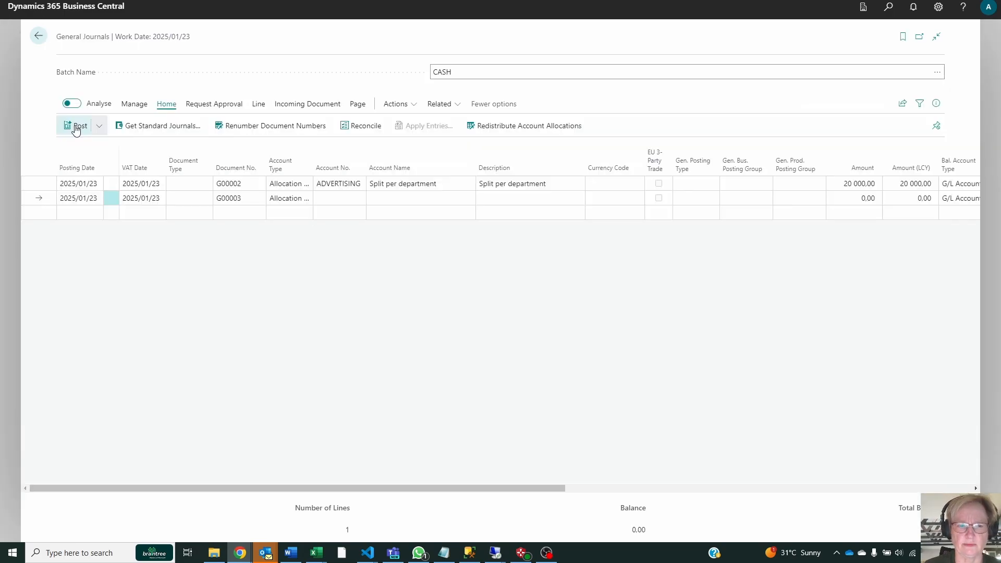
Step: Post the CASH general journal batch containing the ADVERTISING allocation line and confirm the posting
{"action": "left_click", "coordinate": [79, 127]}
{"action": "left_click", "coordinate": [560, 312]}
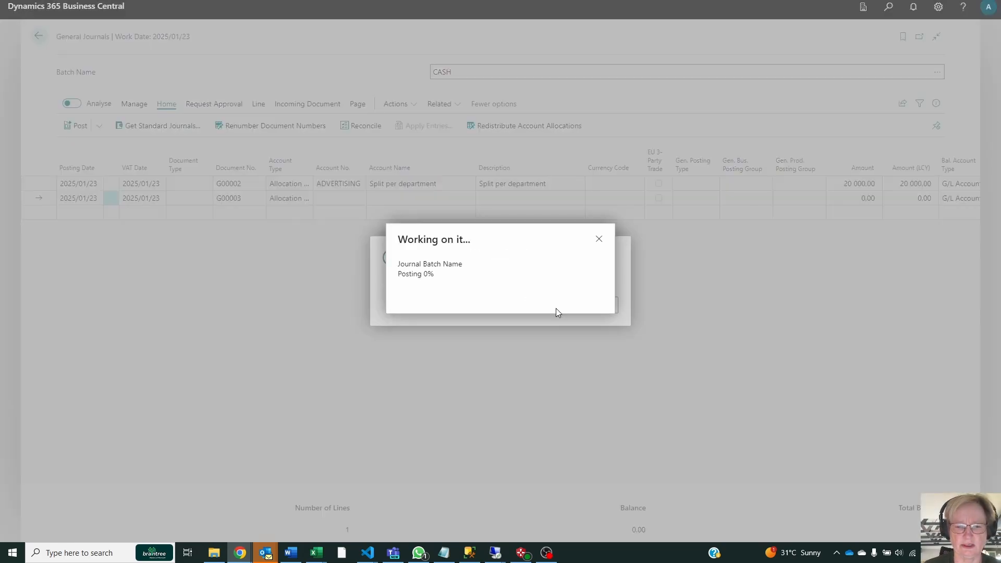
Step: Dismiss the posting message and select the PAYROLL allocation account on the new general journal line
{"action": "left_click", "coordinate": [612, 308]}
{"action": "left_click", "coordinate": [344, 182]}
{"action": "type", "text": "pay"}
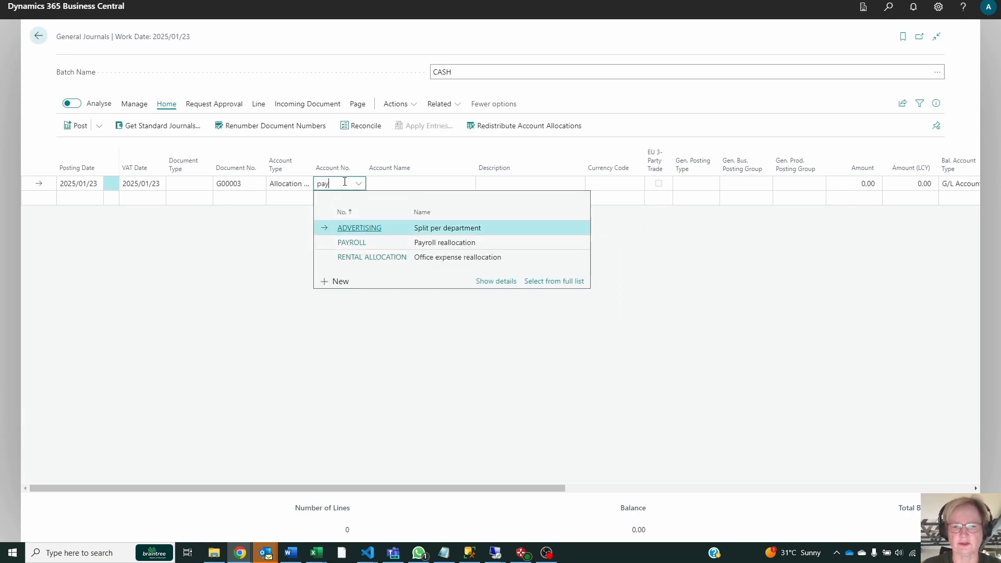
{"action": "key", "text": "Tab"}
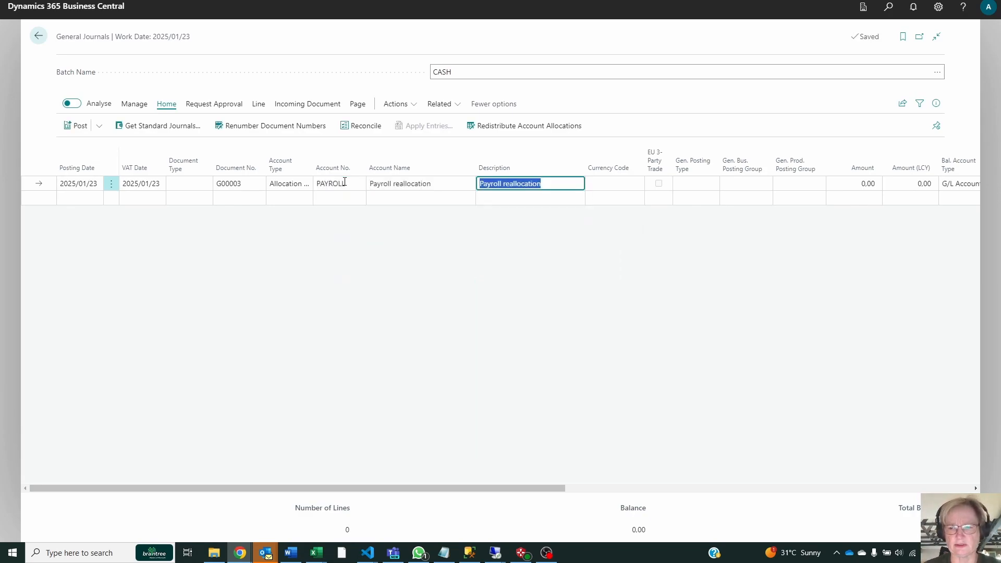
Step: Set the amount of the PAYROLL journal line to 200000
{"action": "key", "text": "Tab"}
{"action": "key", "text": "Tab"}
{"action": "key", "text": "Tab"}
{"action": "key", "text": "Tab"}
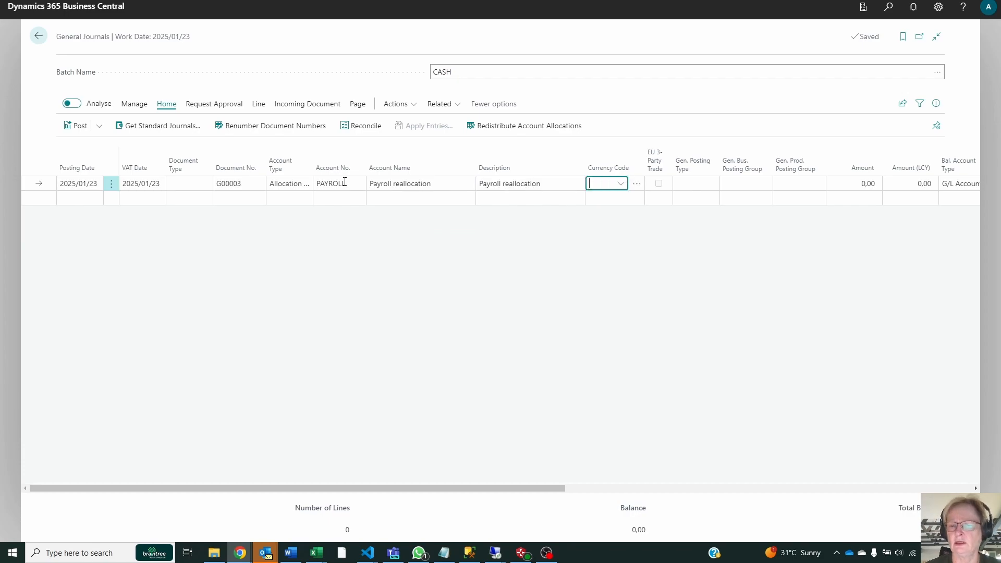
{"action": "type", "text": "200000"}
{"action": "key", "text": "Tab"}
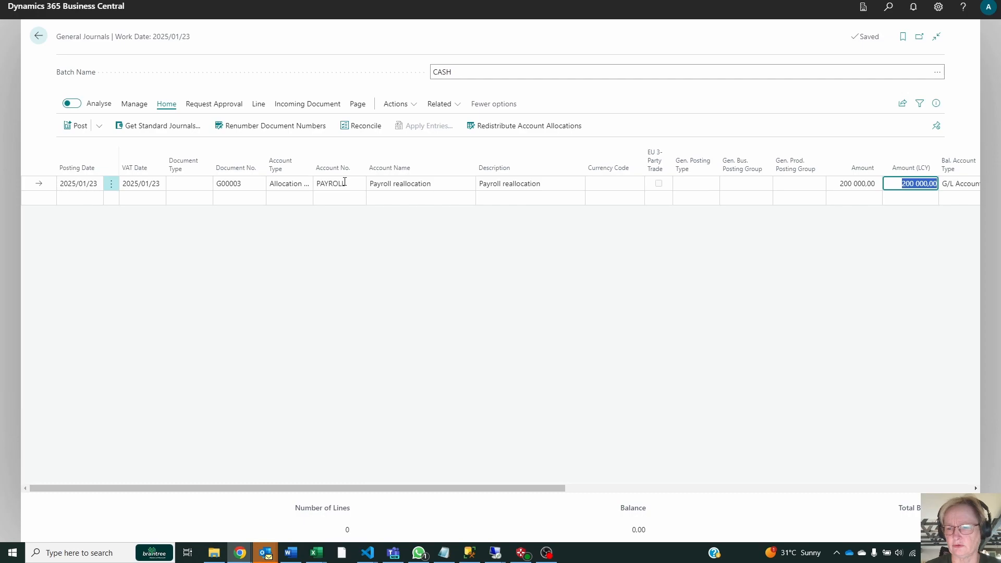
Step: Review the PAYROLL journal line's fields from the balancing account back to the VAT date and document number
{"action": "key", "text": "Tab"}
{"action": "key", "text": "Tab"}
{"action": "key", "text": "shift+Tab"}
{"action": "key", "text": "shift+Tab"}
{"action": "key", "text": "shift+Tab"}
{"action": "key", "text": "shift+Tab"}
{"action": "key", "text": "shift+Tab"}
{"action": "key", "text": "shift+Tab"}
{"action": "key", "text": "shift+Tab"}
{"action": "key", "text": "shift+Tab"}
{"action": "key", "text": "shift+Tab"}
{"action": "key", "text": "shift+Tab"}
{"action": "key", "text": "shift+Tab"}
{"action": "key", "text": "shift+Tab"}
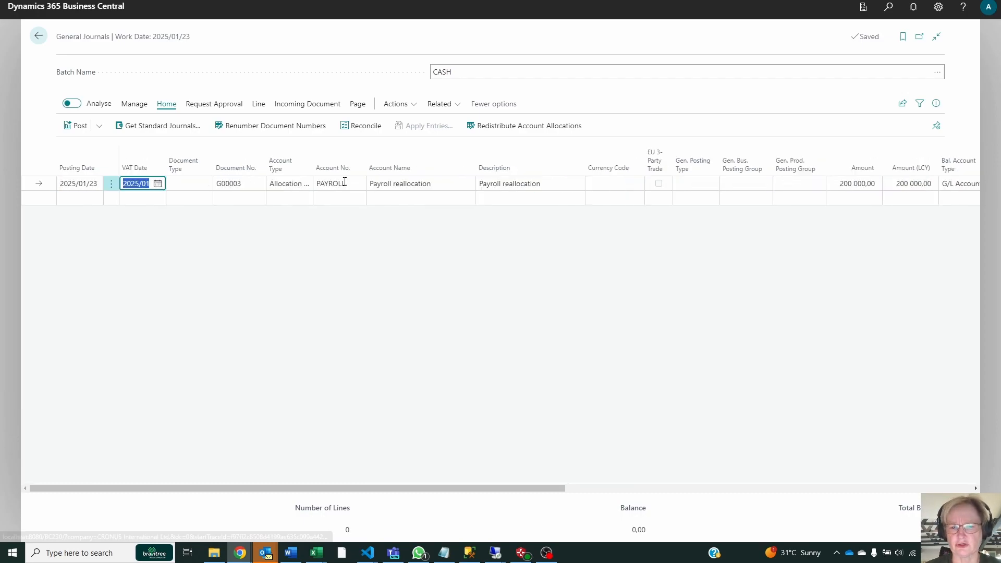
{"action": "key", "text": "Tab"}
{"action": "key", "text": "Tab"}
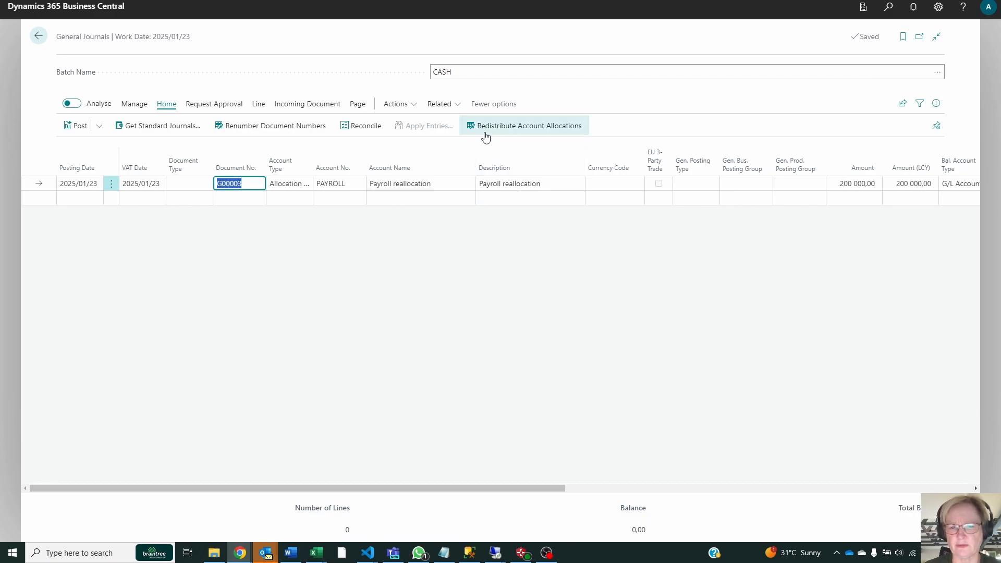
Step: Open the redistribution of the PAYROLL line's account allocations and set the Retirement Plan Contributions amount to 20000
{"action": "left_click", "coordinate": [548, 132]}
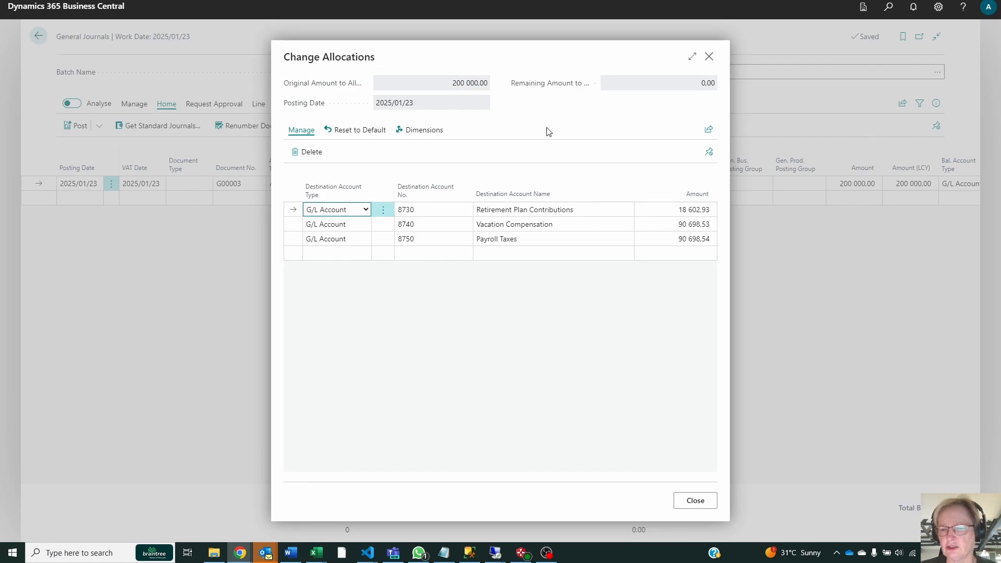
{"action": "key", "text": "Tab"}
{"action": "key", "text": "Tab"}
{"action": "key", "text": "Tab"}
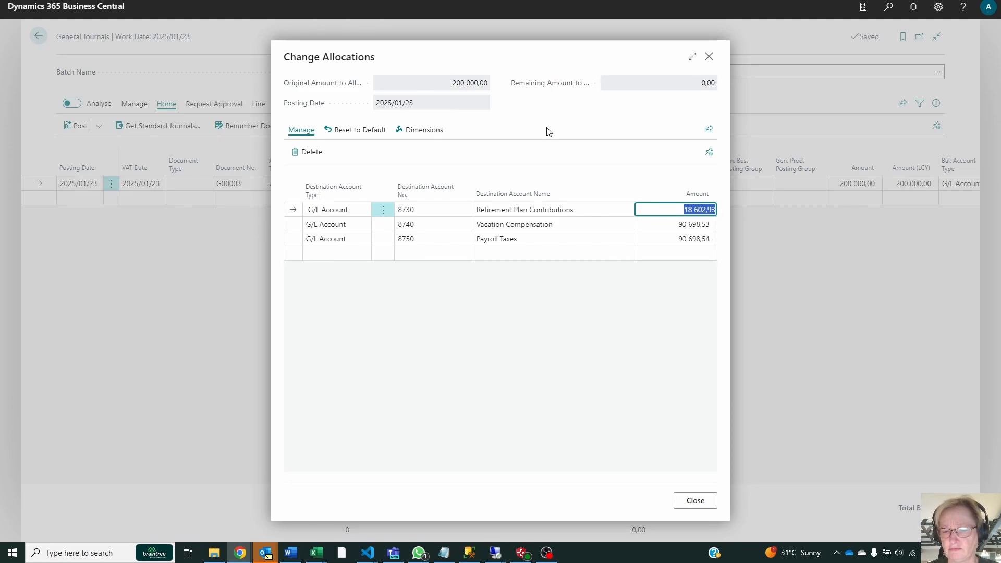
{"action": "type", "text": "20000"}
{"action": "key", "text": "Return"}
Step: Set the allocation amounts for Vacation Compensation and Payroll Taxes to 90000 each
{"action": "key", "text": "Tab"}
{"action": "key", "text": "Tab"}
{"action": "key", "text": "Tab"}
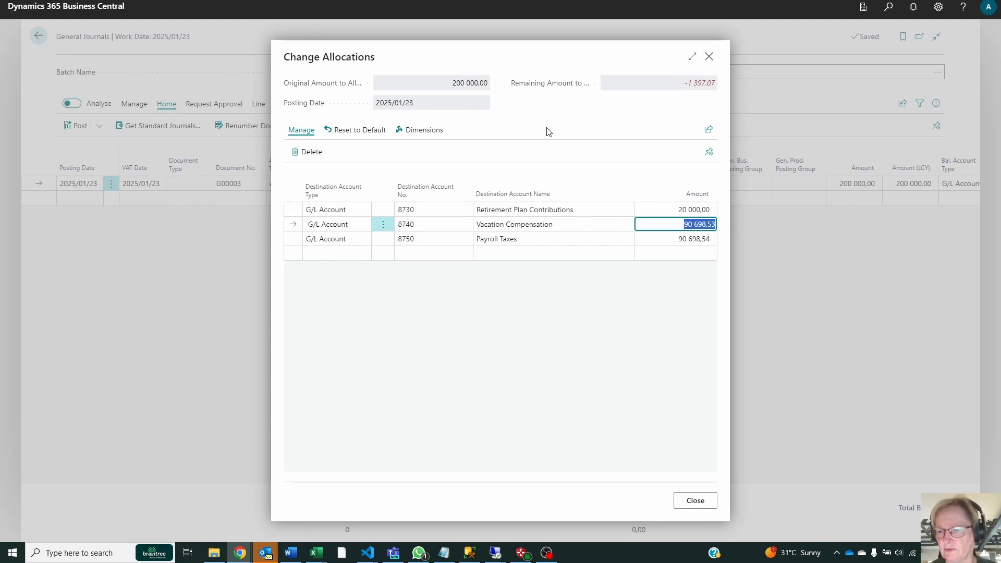
{"action": "type", "text": "90000"}
{"action": "key", "text": "Down"}
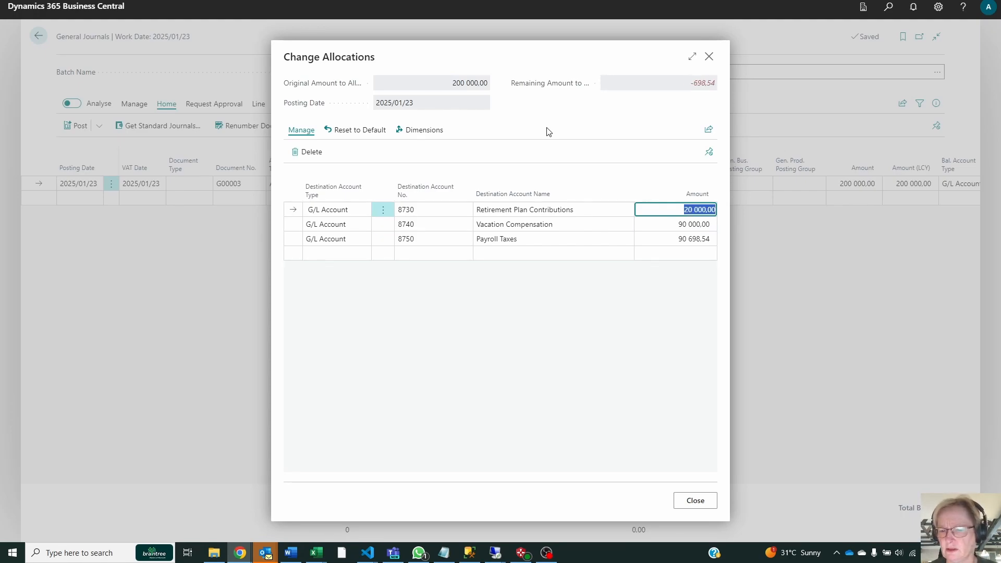
{"action": "type", "text": "90000"}
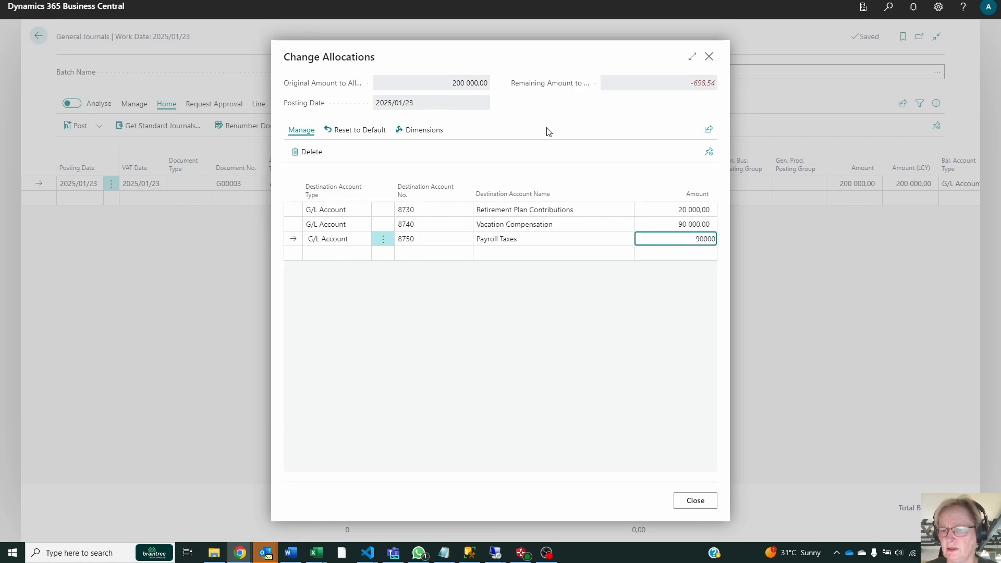
{"action": "key", "text": "Up"}
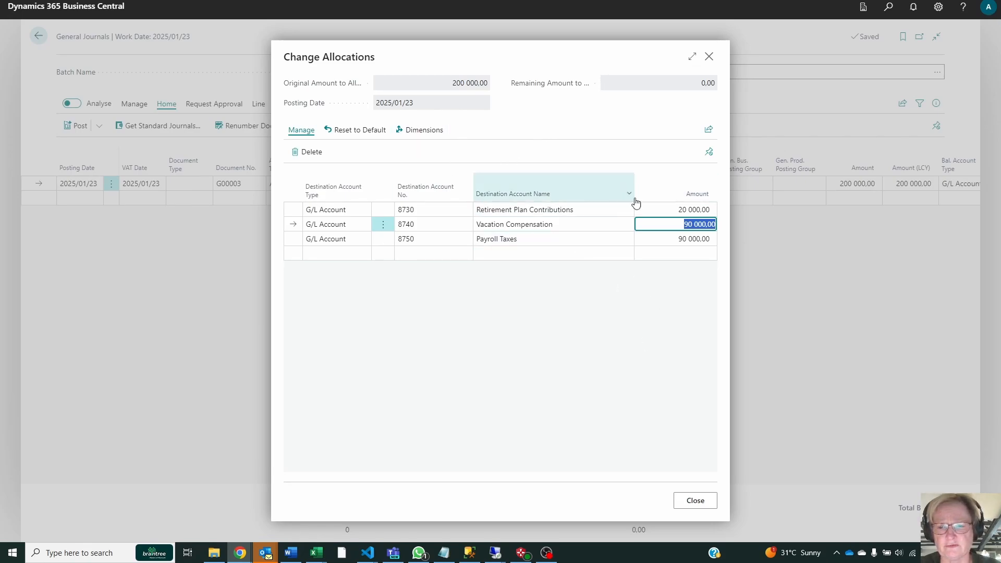
Step: View the dimension set entries of the Vacation Compensation allocation line and return to the allocations
{"action": "left_click", "coordinate": [417, 130]}
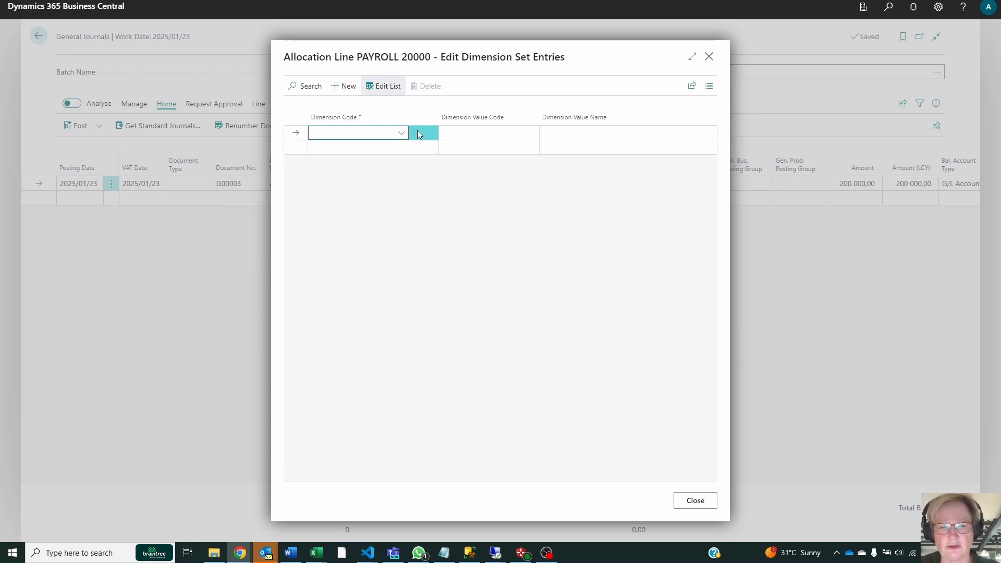
{"action": "key", "text": "Escape"}
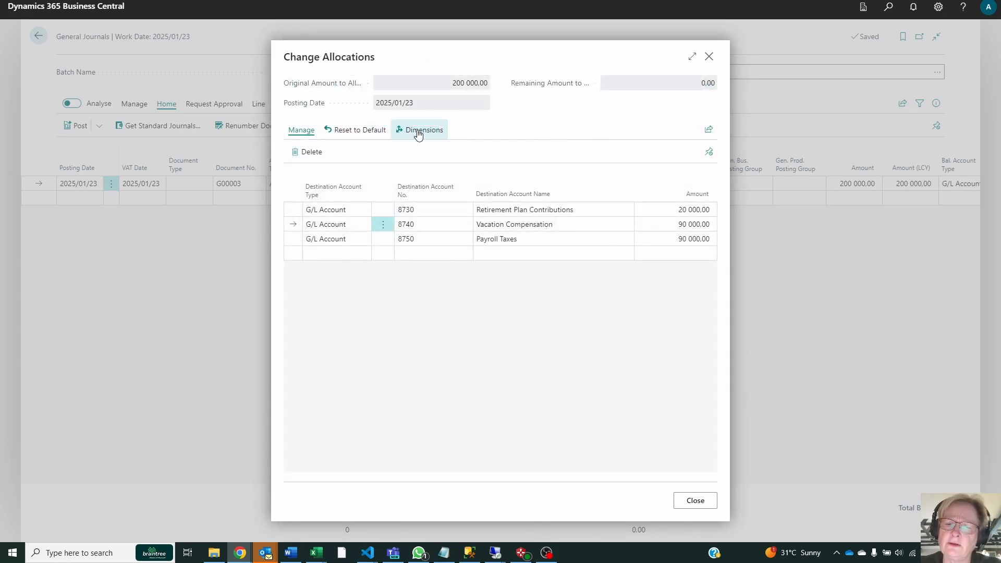